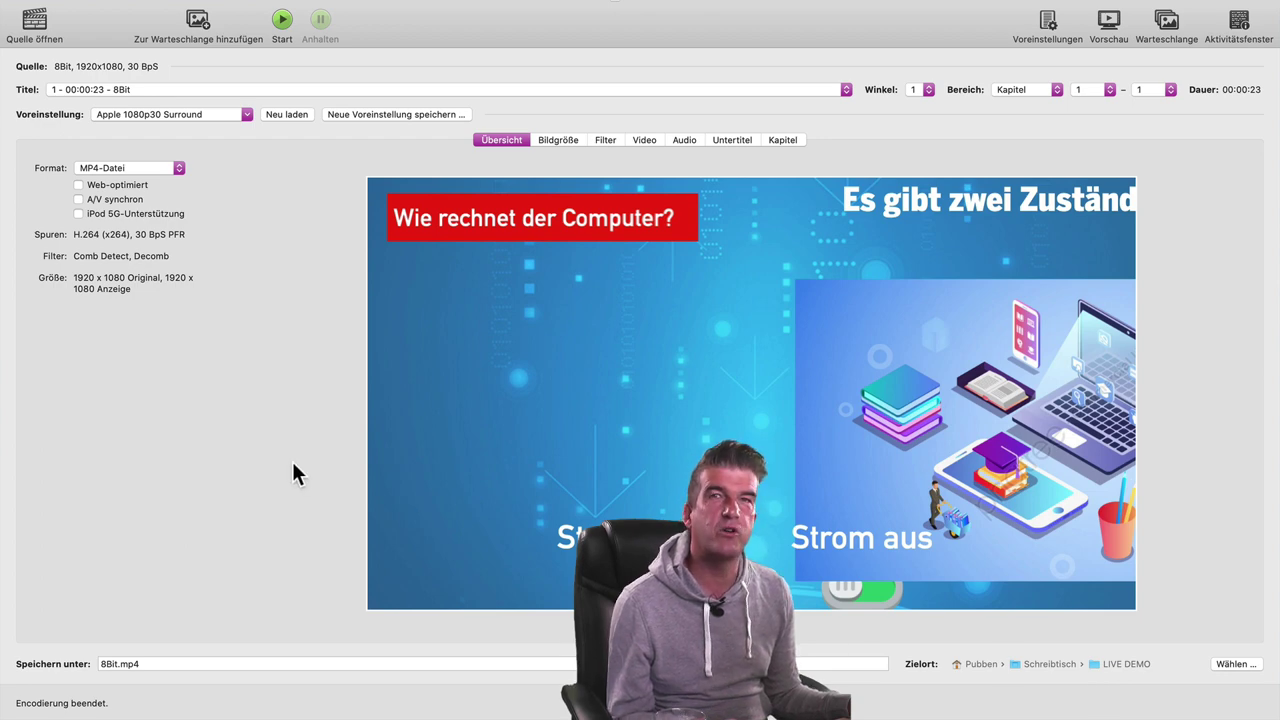
# - Preview the new 3 MB 8Bit.mp4 with Quick Look in Finder, then close the preview
pyautogui.press('super+Tab')
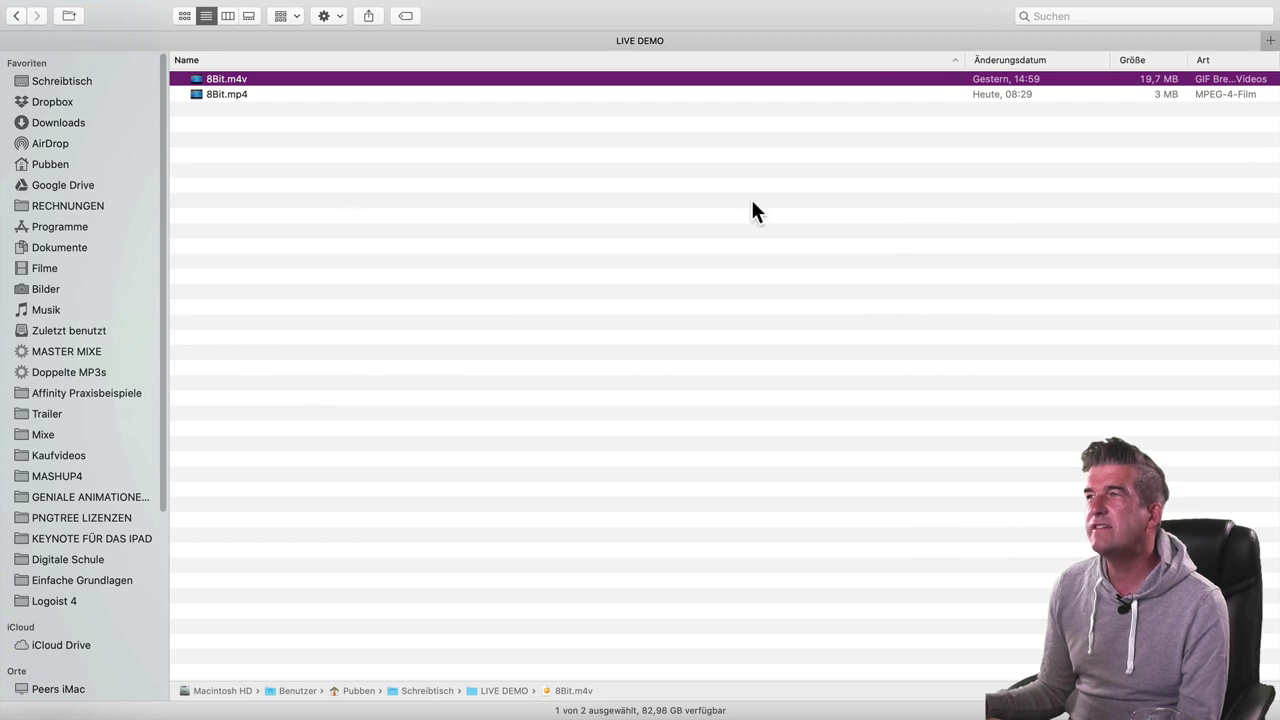
pyautogui.click(1015, 94)
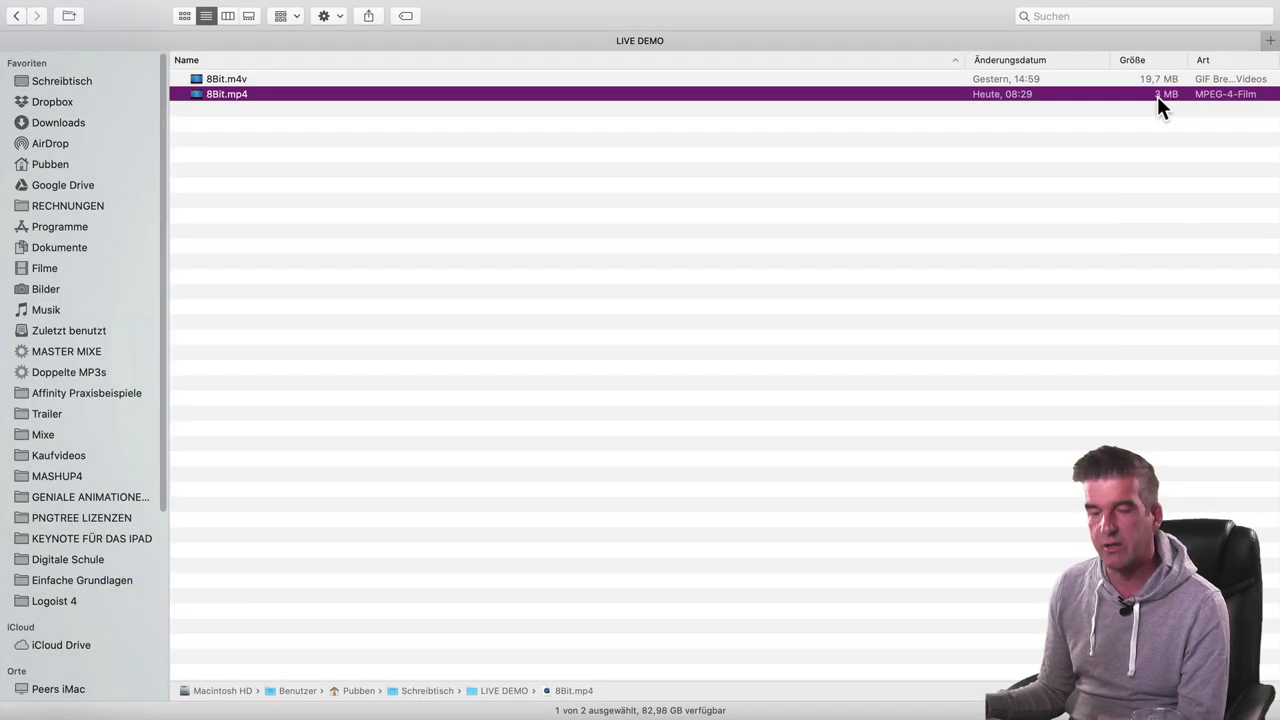
pyautogui.press('space')
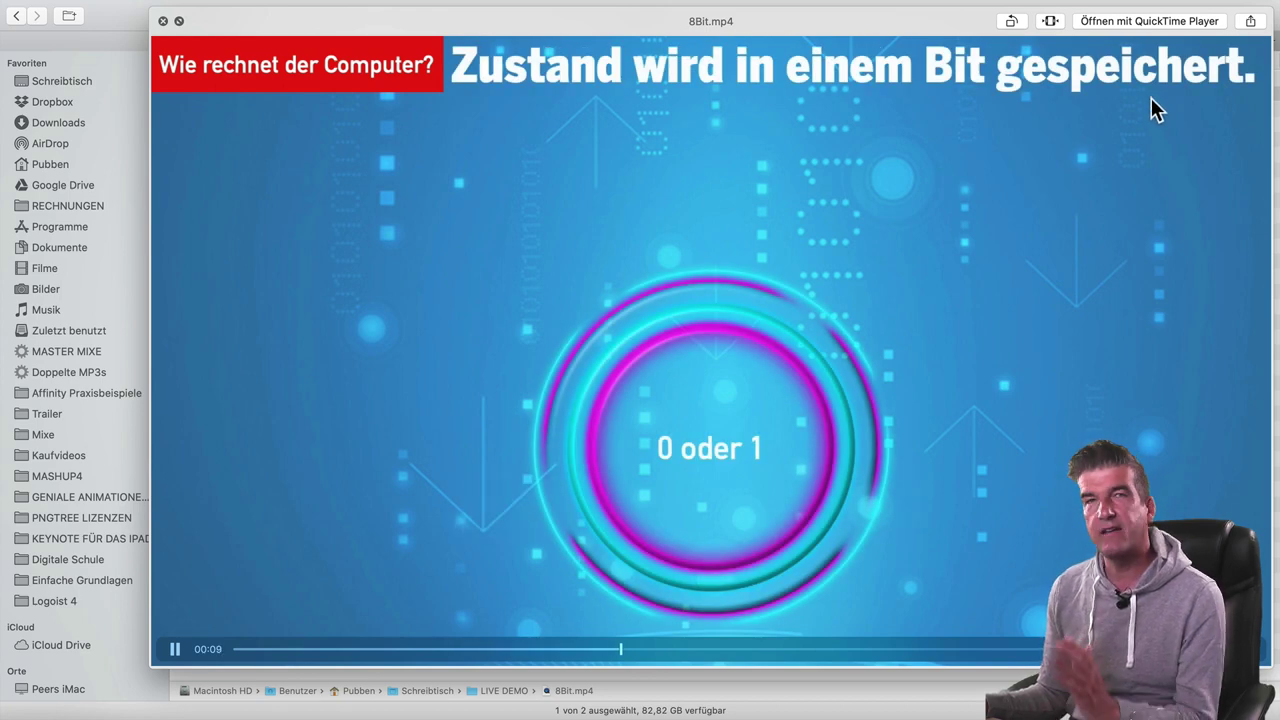
pyautogui.press('space')
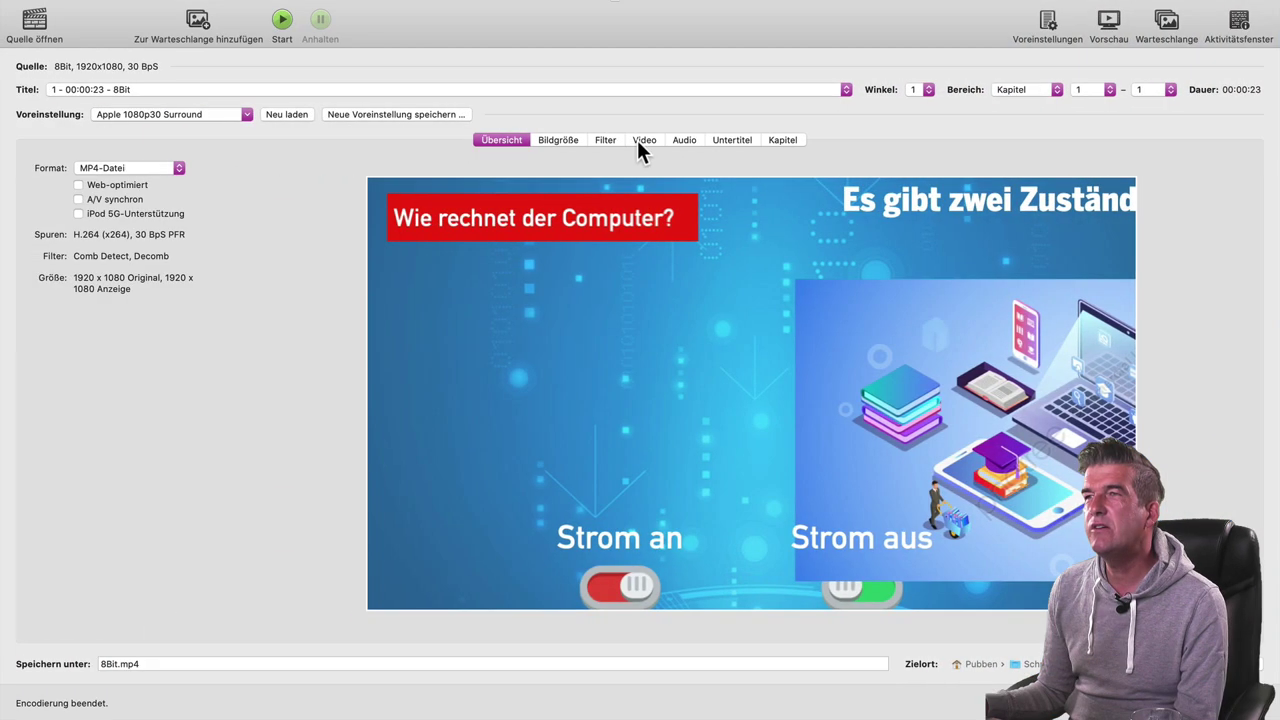
# - Set the video quality to RF 28 and re-encode 8Bit.mp4, overwriting the existing file
pyautogui.click(640, 142)
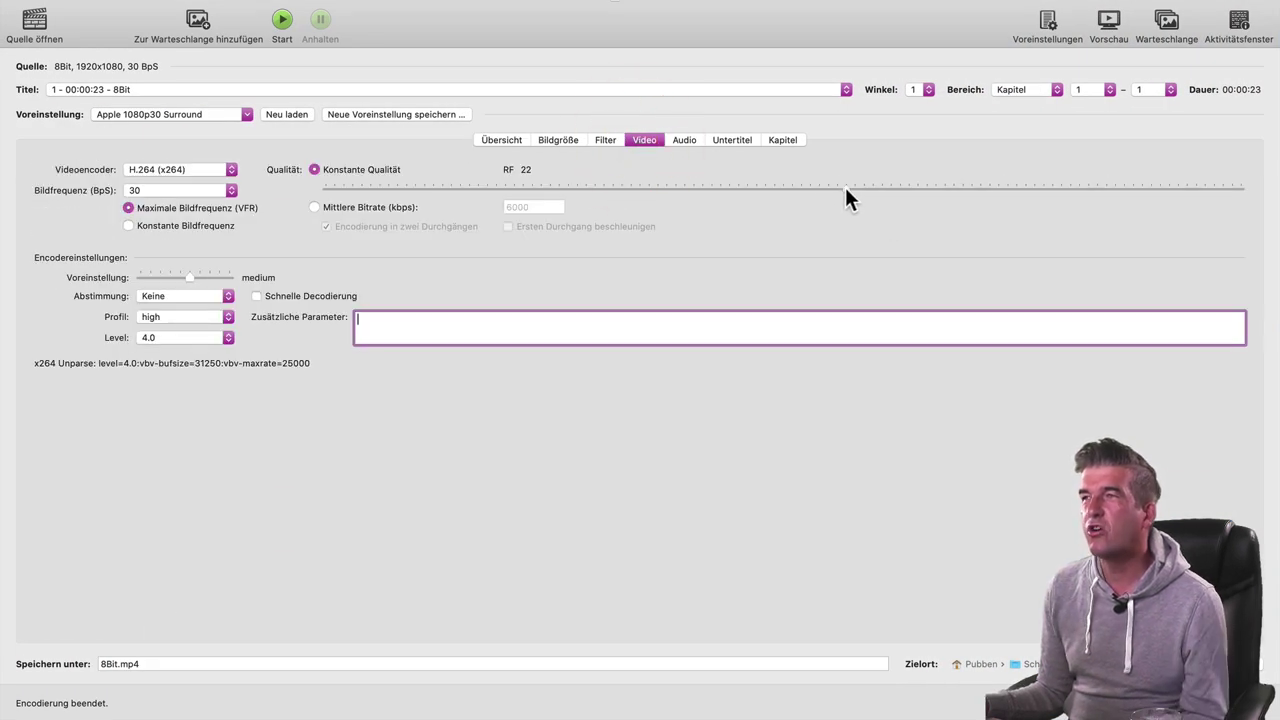
pyautogui.moveTo(845, 188); pyautogui.dragTo(755, 189)
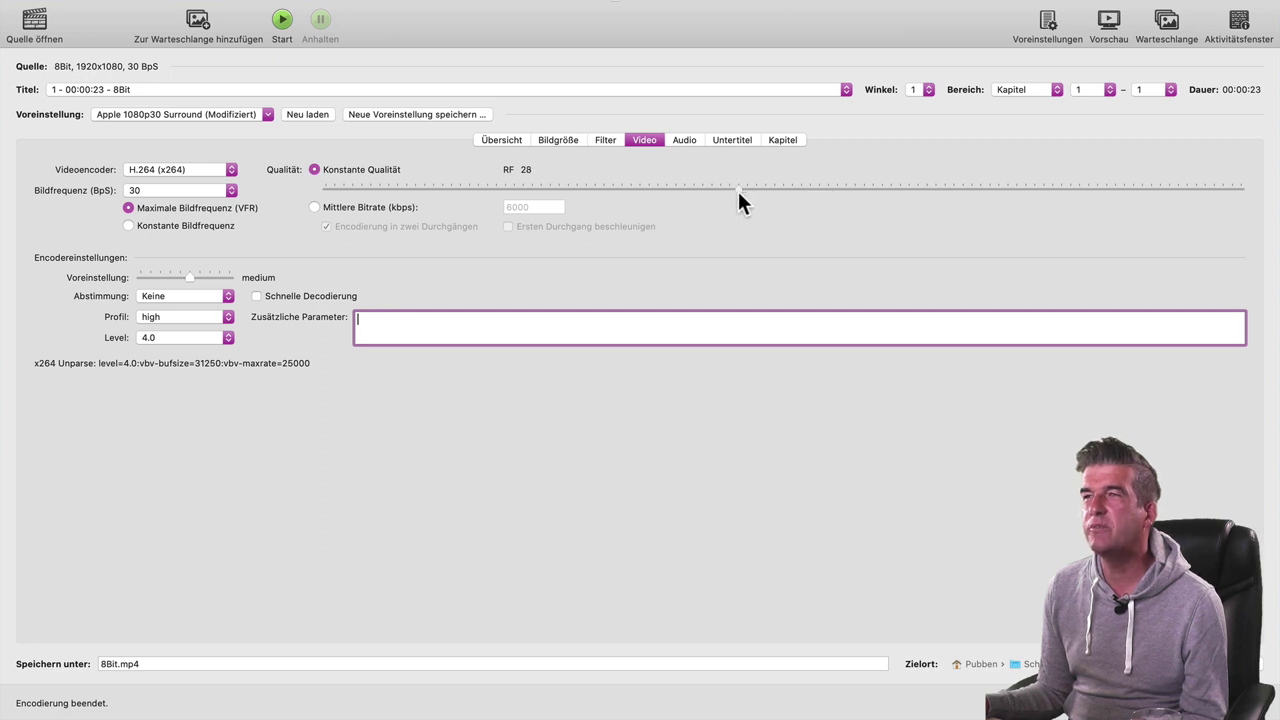
pyautogui.click(737, 188)
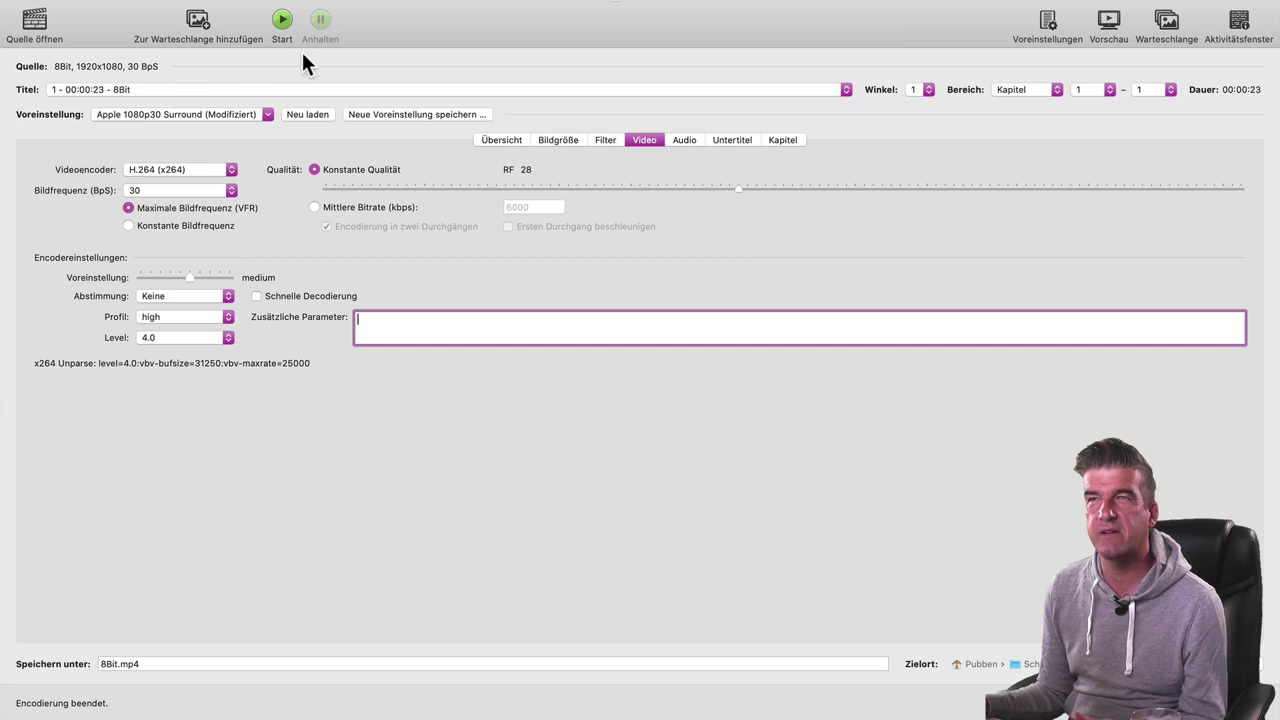
pyautogui.click(282, 20)
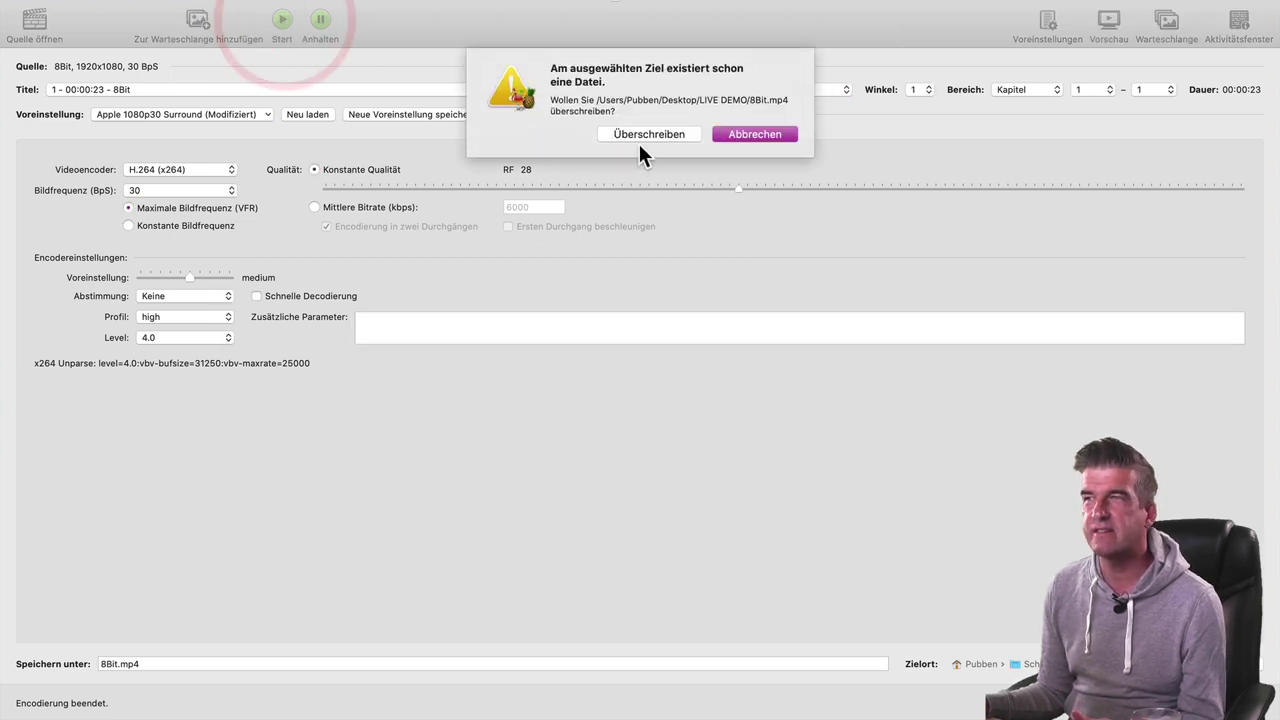
pyautogui.click(640, 133)
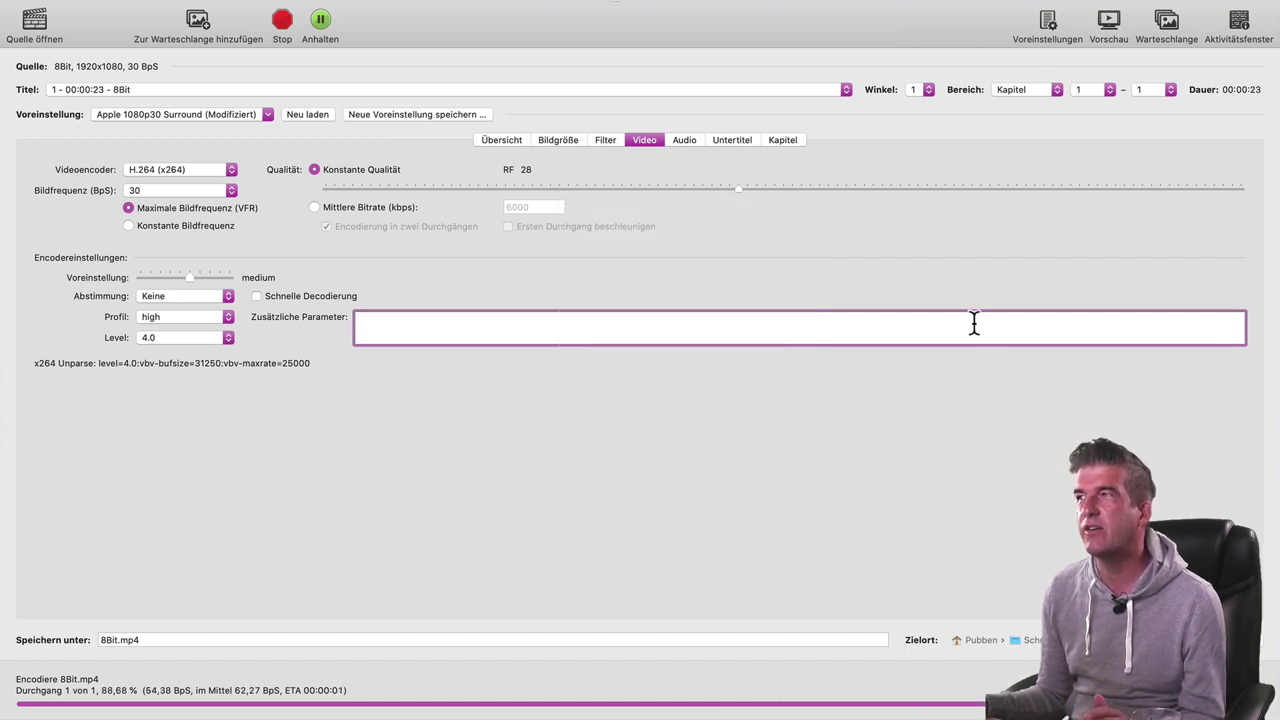
pyautogui.moveTo(974, 323)
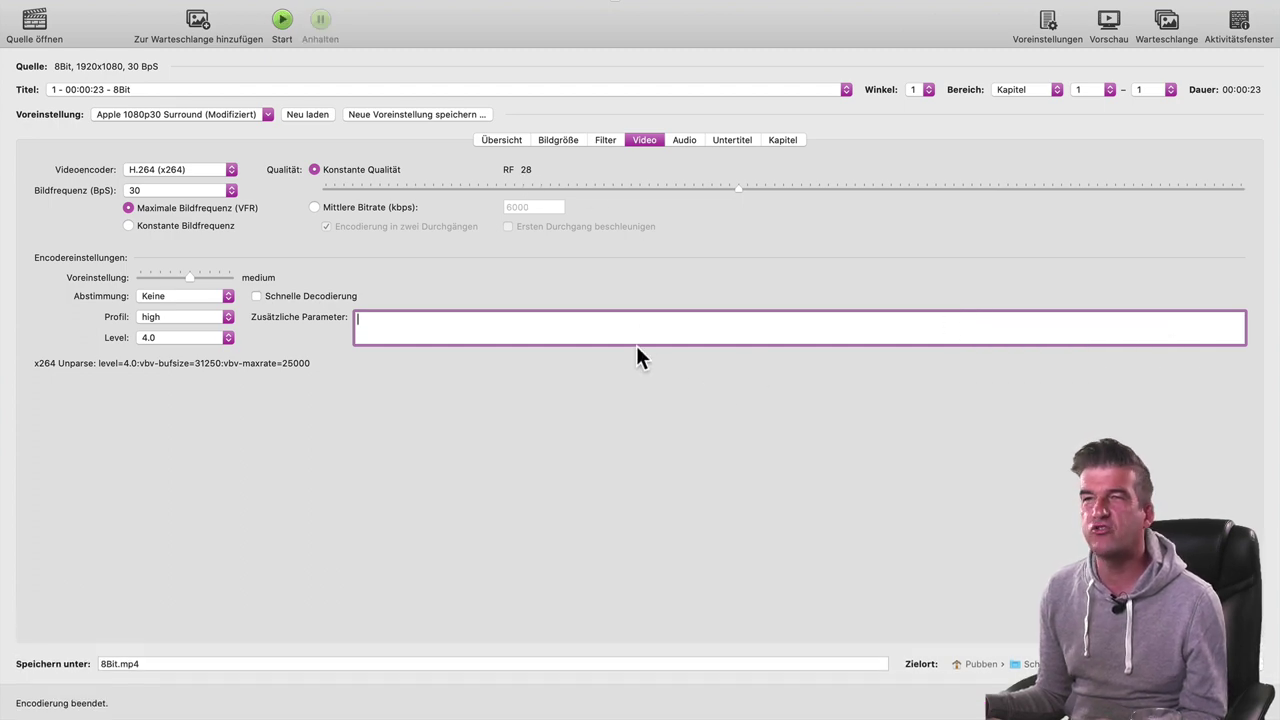
pyautogui.press('super+Tab')
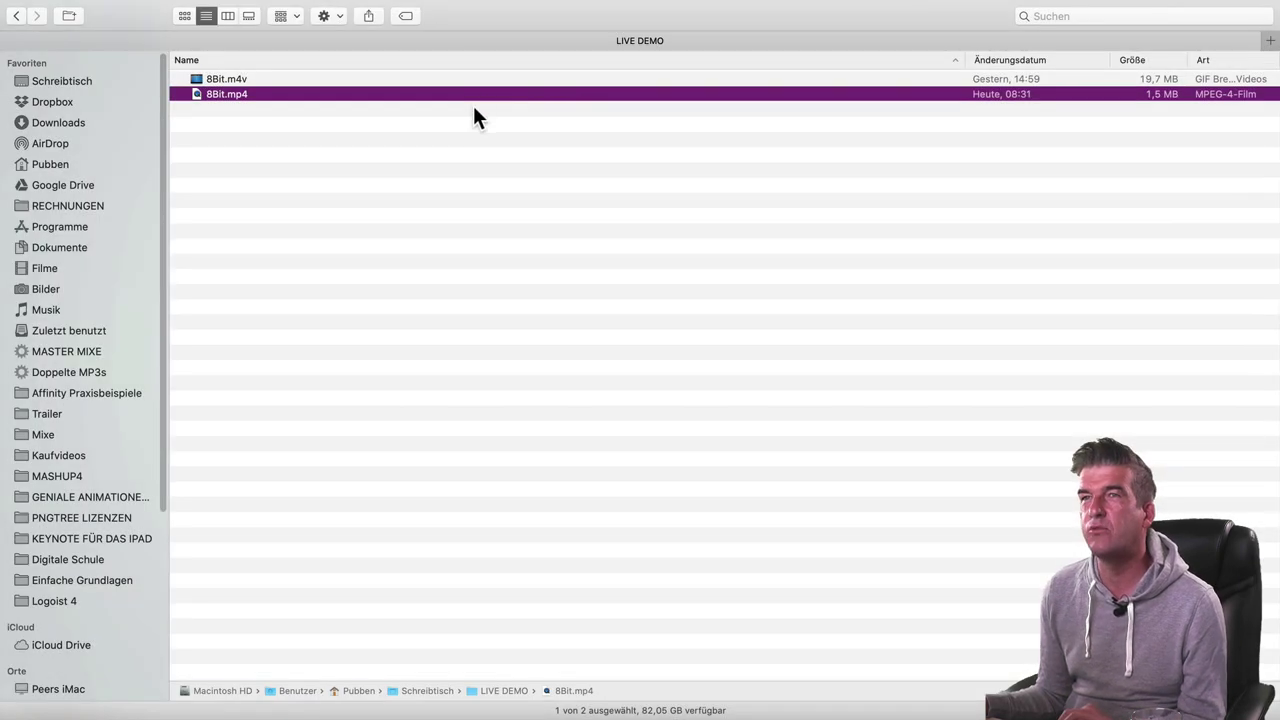
# - Quick Look the 1.5 MB re-encoded 8Bit.mp4, then return to HandBrake
pyautogui.press('space')
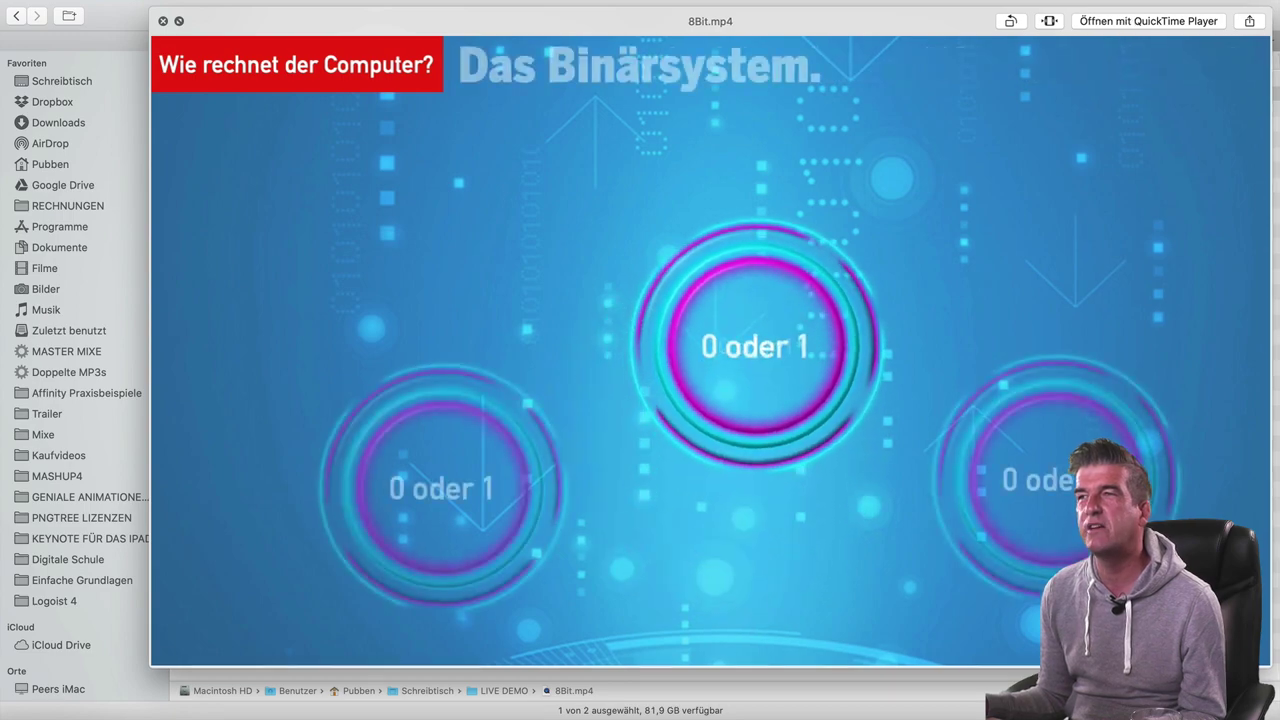
pyautogui.press('space')
pyautogui.press('super+Tab')
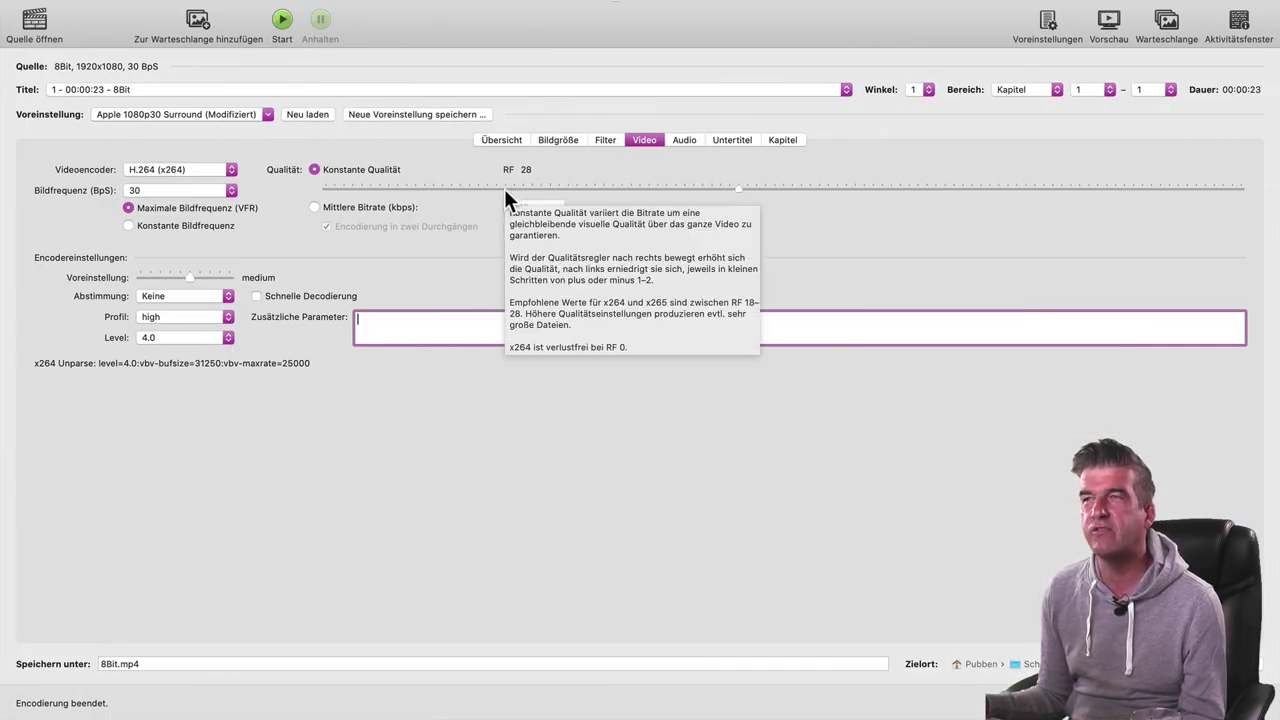
# - Drop the quality to RF 49 and re-encode 8Bit.mp4, overwriting the previous file
pyautogui.click(432, 188)
pyautogui.moveTo(432, 190); pyautogui.dragTo(364, 191)
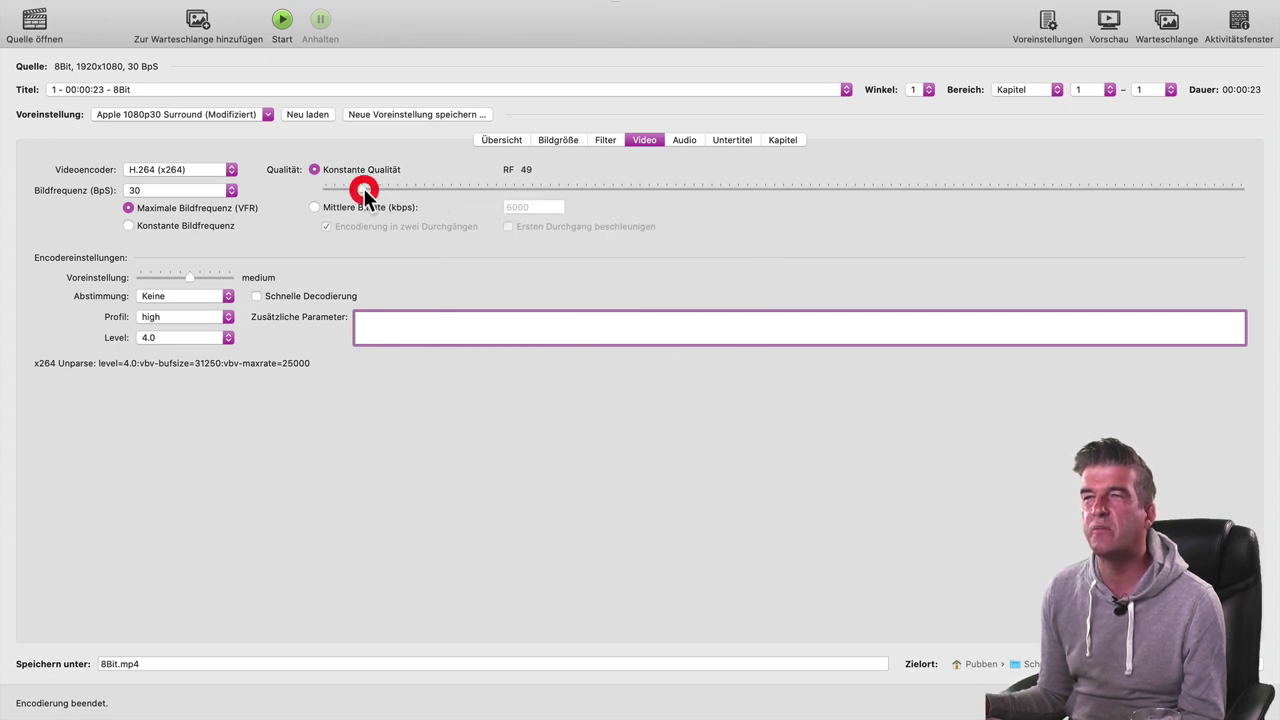
pyautogui.click(281, 25)
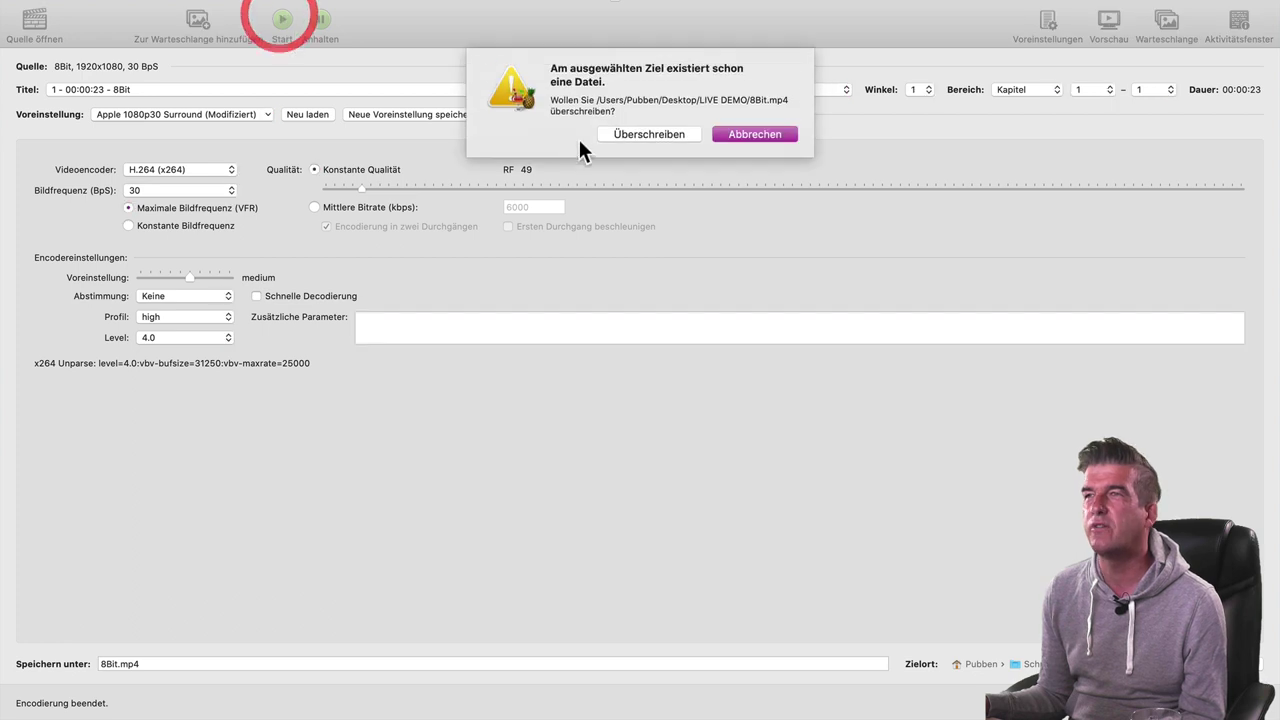
pyautogui.click(619, 138)
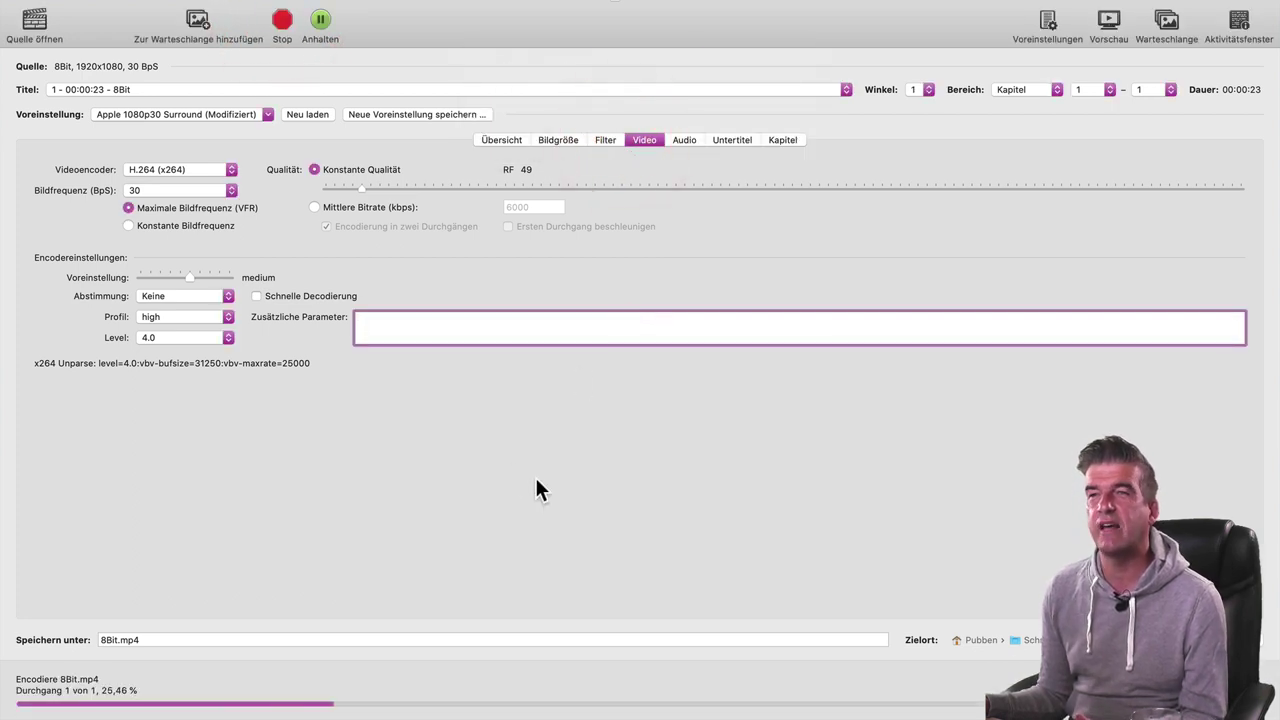
pyautogui.press('super+Tab')
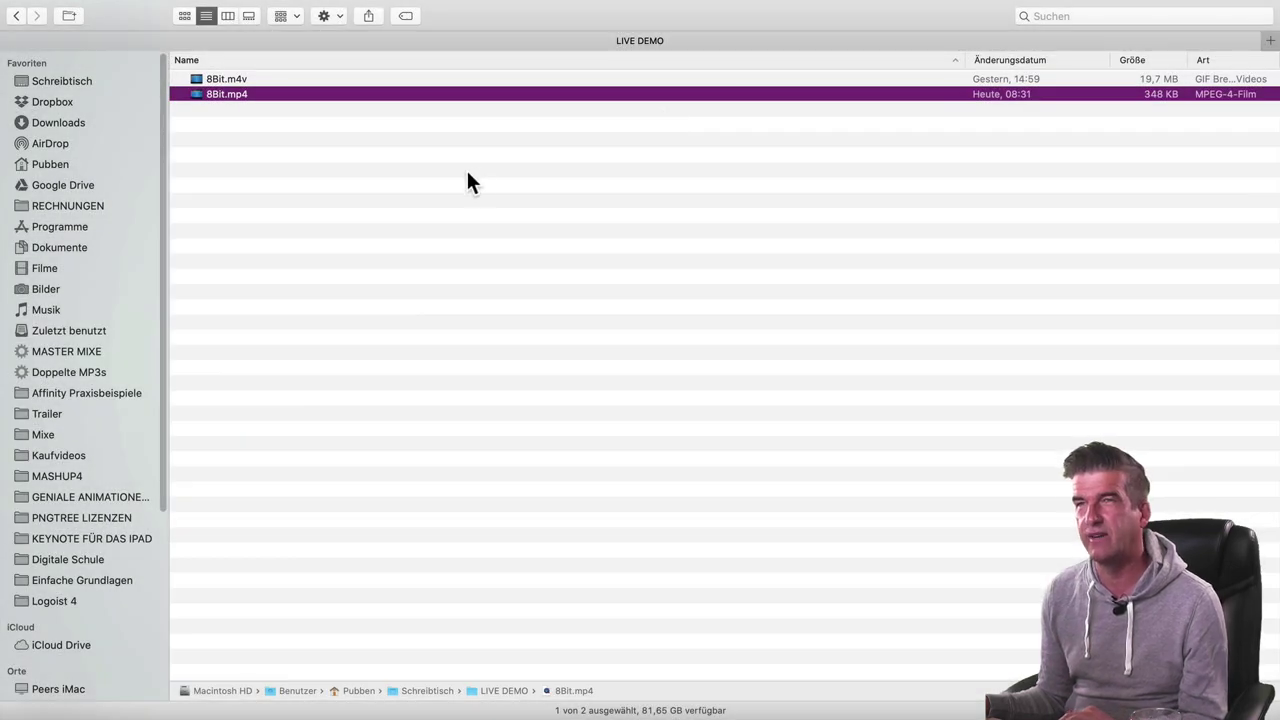
# - Quick Look the blocky 348 KB 8Bit.mp4, then return to HandBrake
pyautogui.press('space')
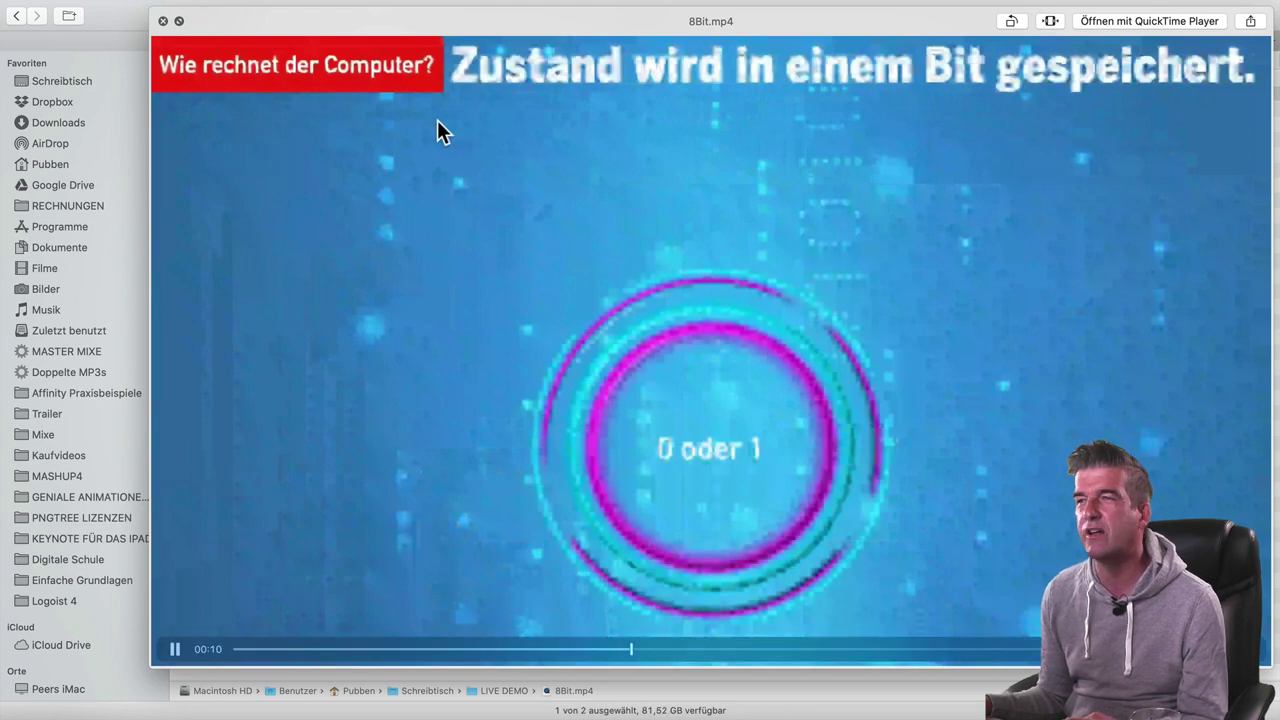
pyautogui.press('space')
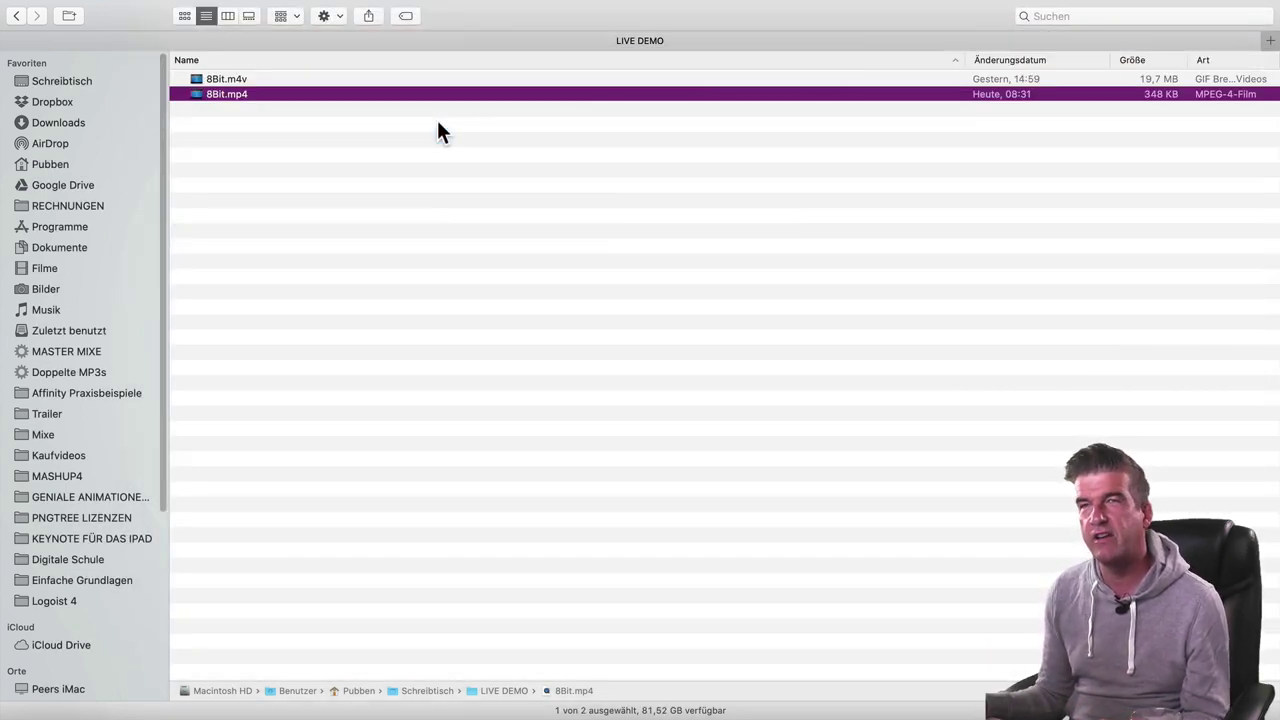
pyautogui.press('super+Tab')
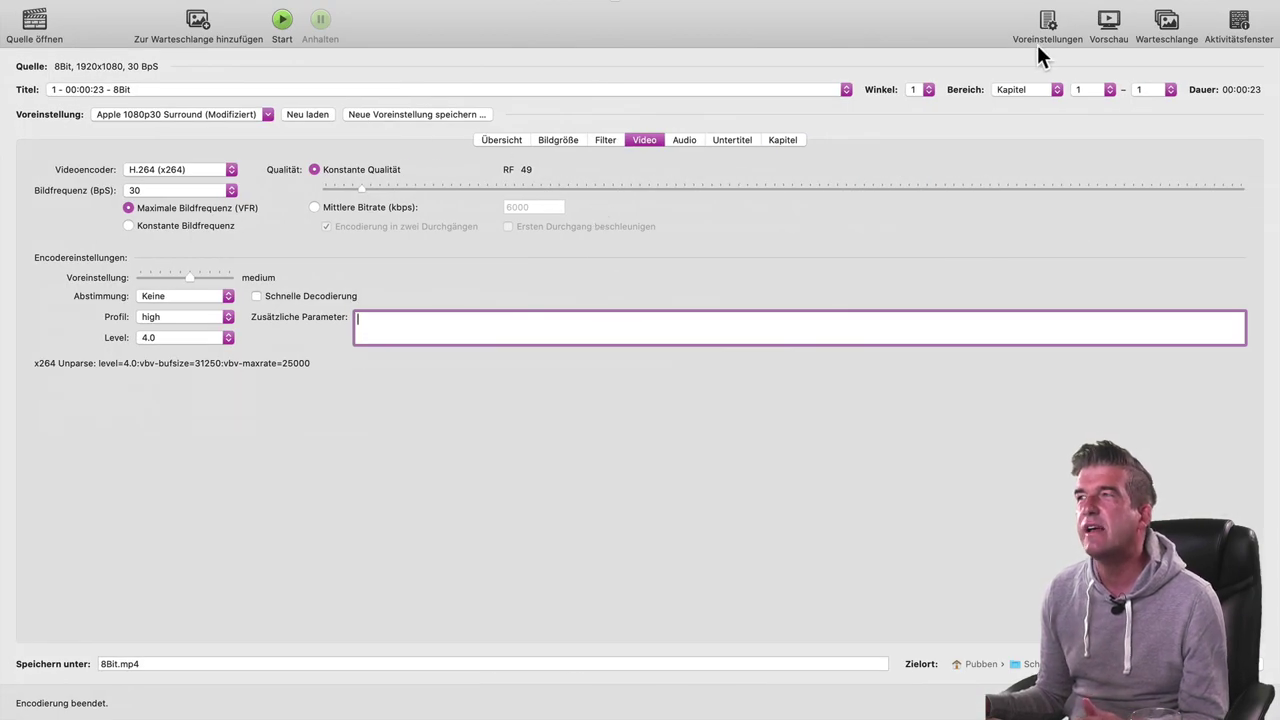
pyautogui.click(1045, 28)
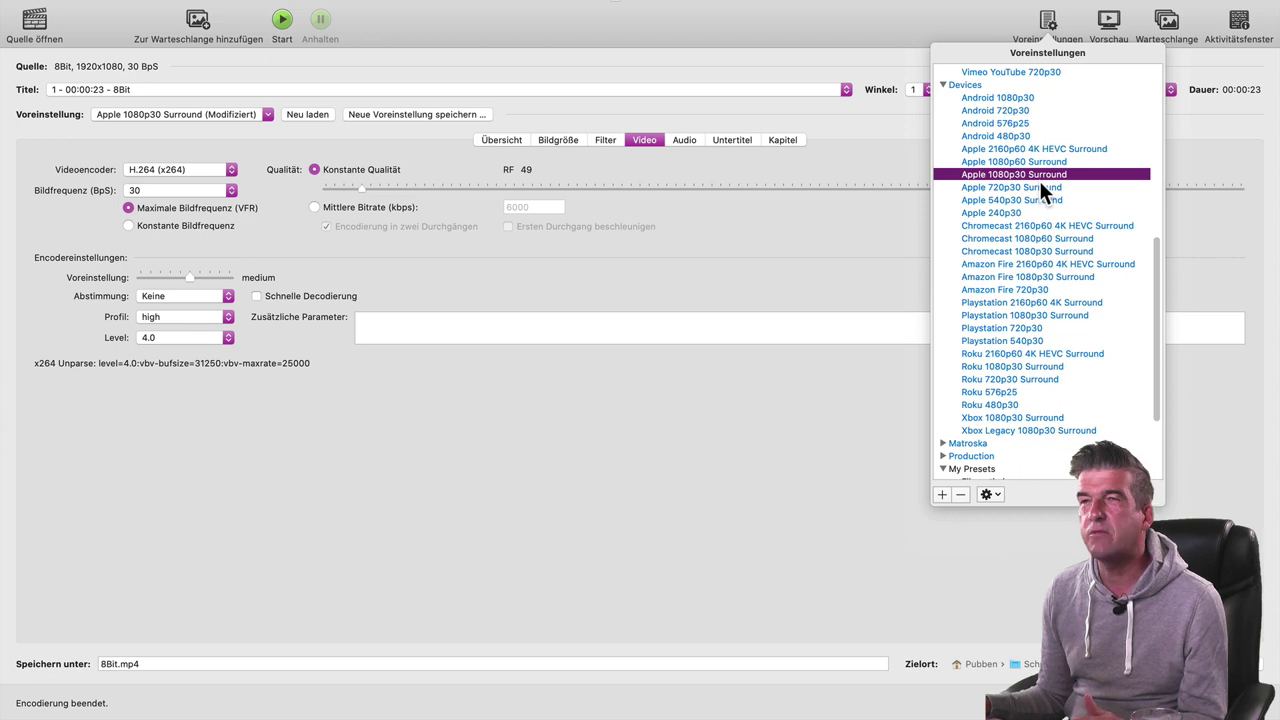
pyautogui.click(611, 256)
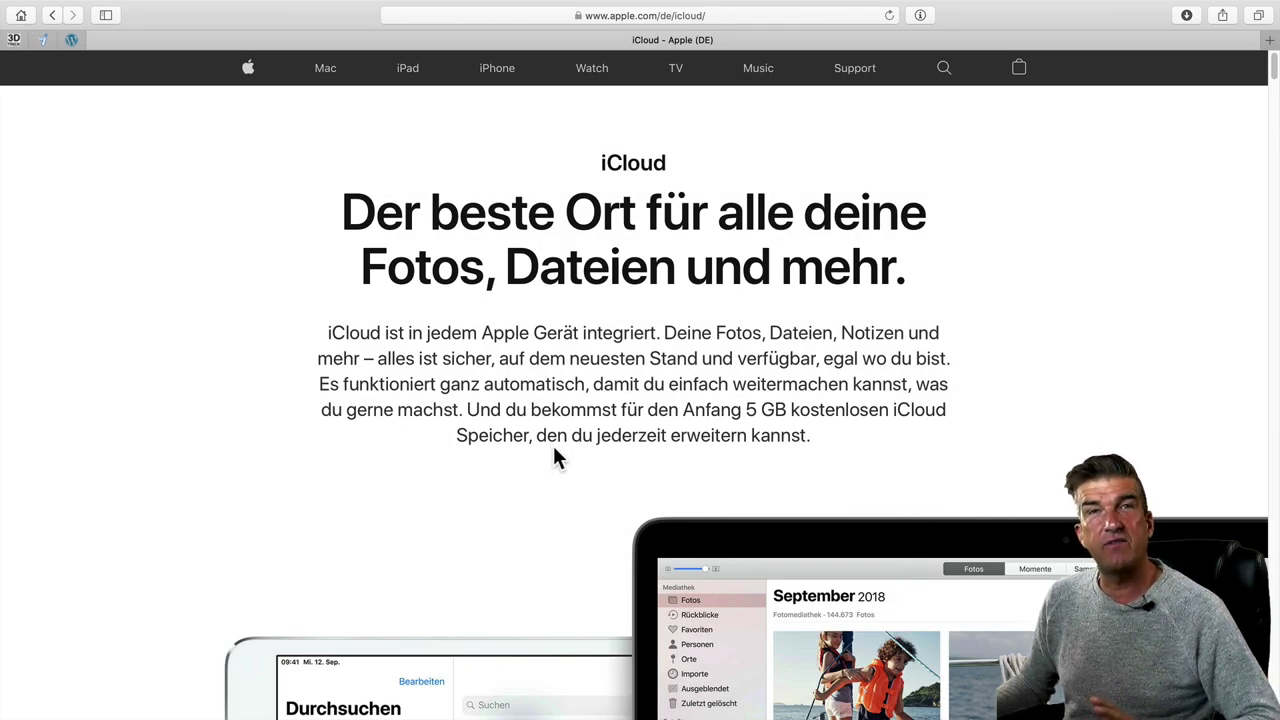
# - Scroll down Apple's German iCloud page toward the 'Finde den Speicherplan' section
pyautogui.scroll(-10, 555, 450)
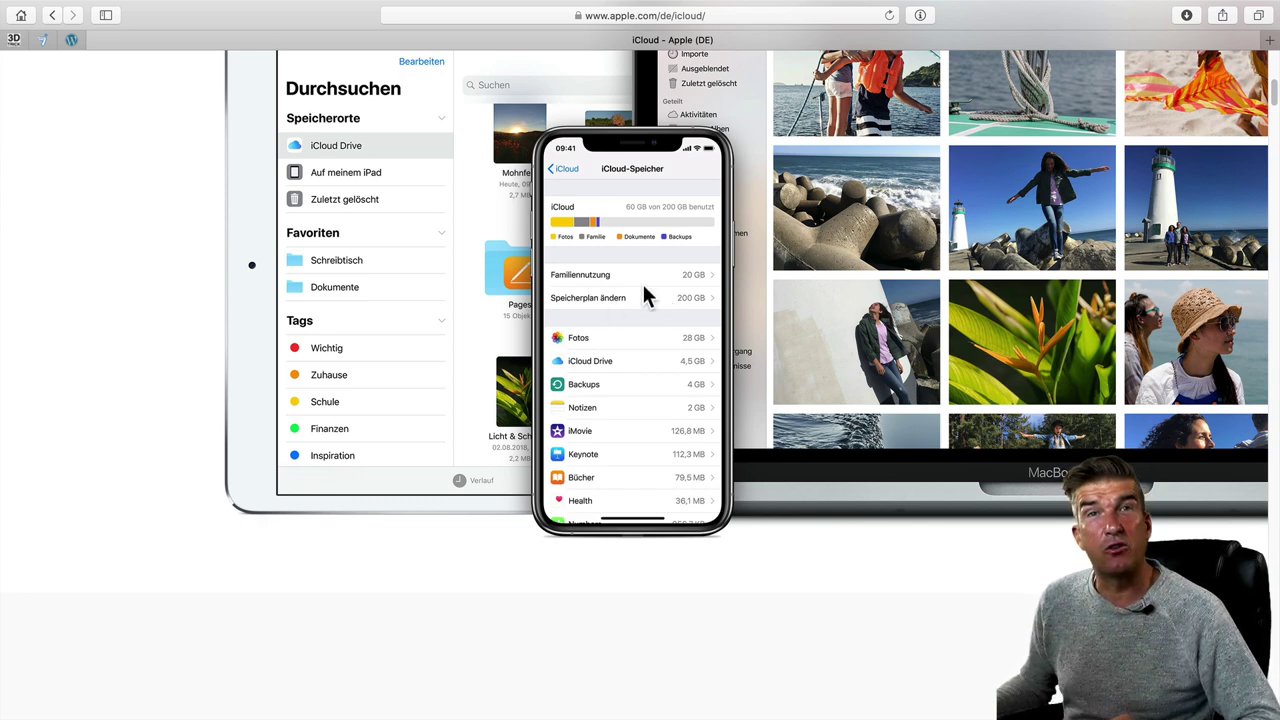
pyautogui.scroll(-15, 685, 300)
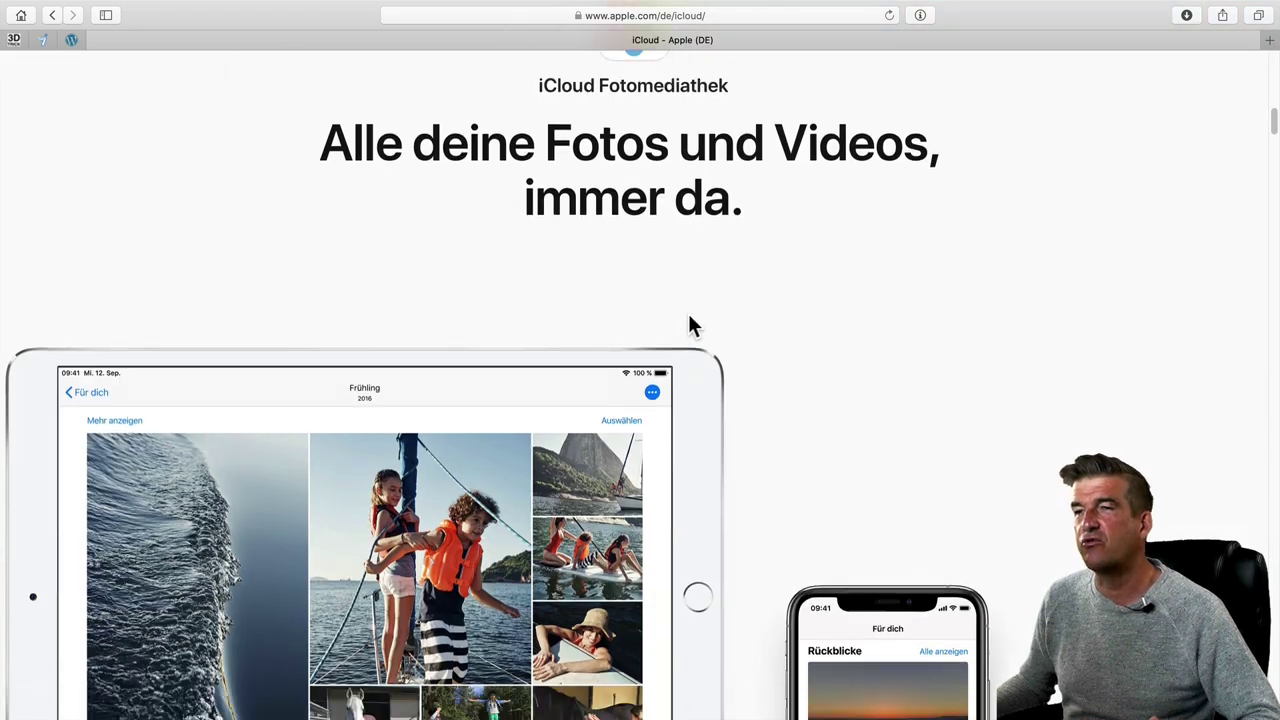
pyautogui.scroll(-15, 688, 313)
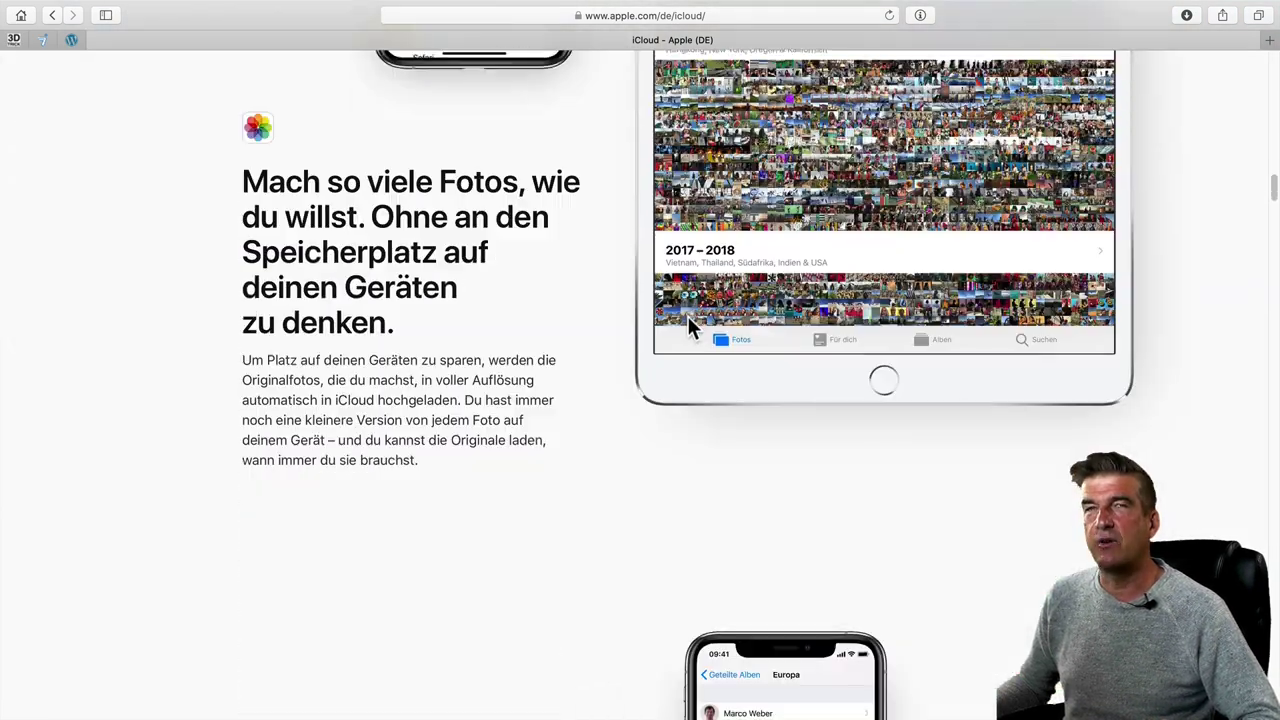
pyautogui.scroll(-15, 688, 326)
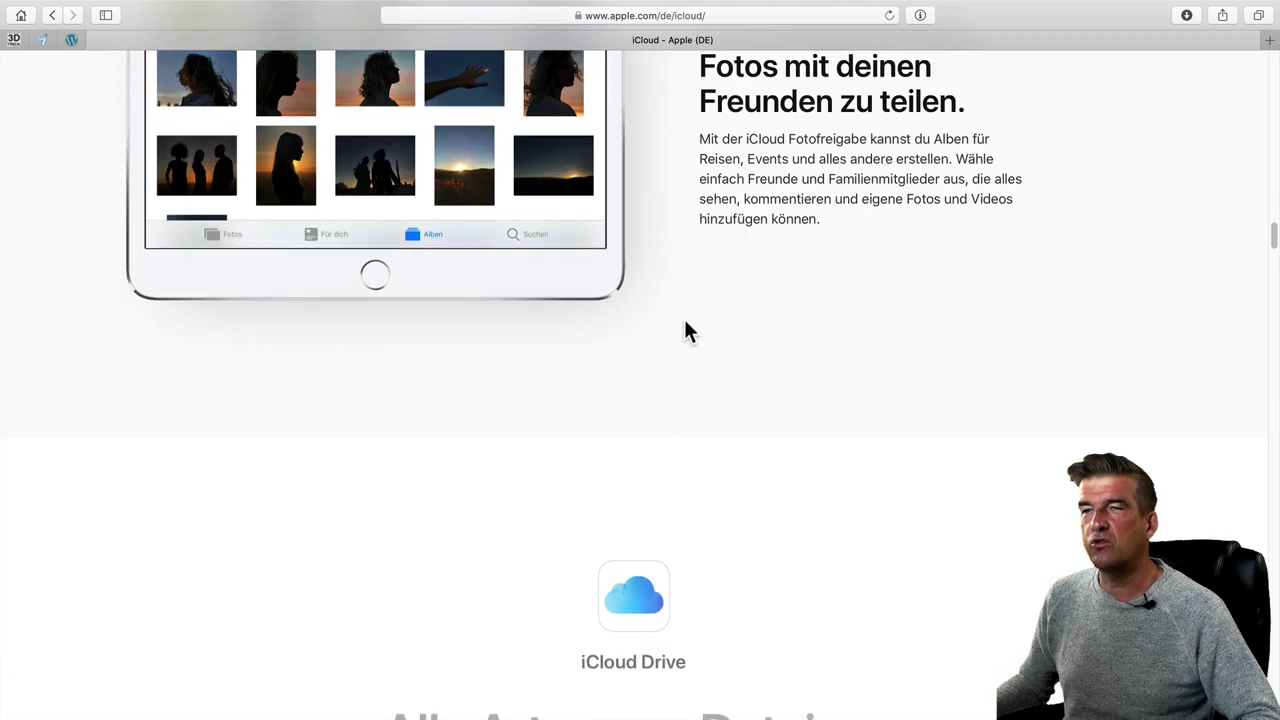
pyautogui.scroll(-6, 685, 325)
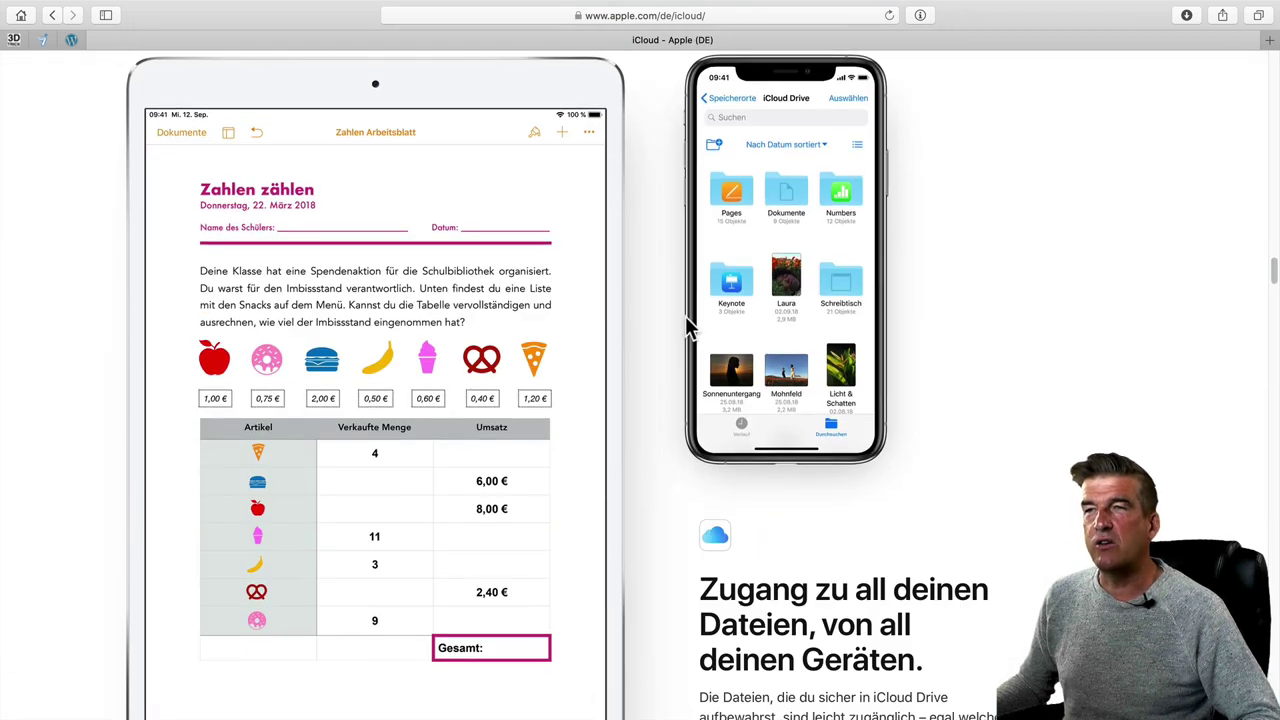
pyautogui.scroll(-15, 683, 319)
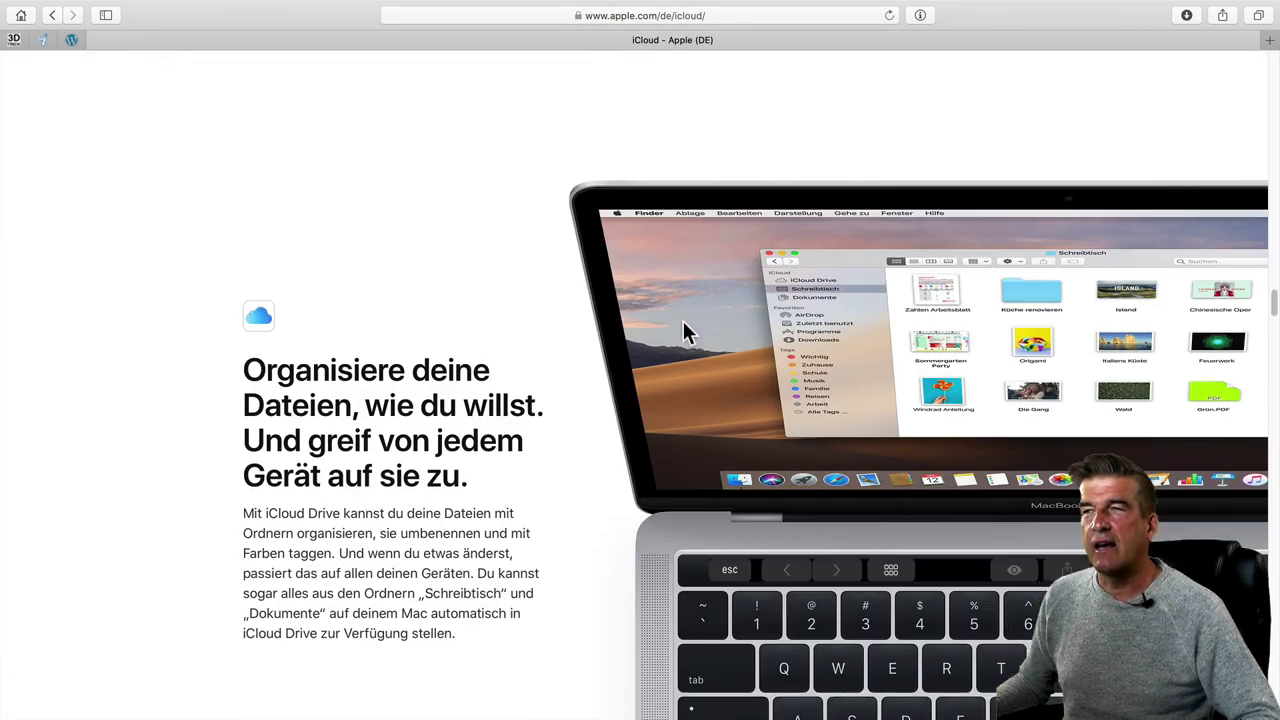
pyautogui.scroll(-5, 682, 322)
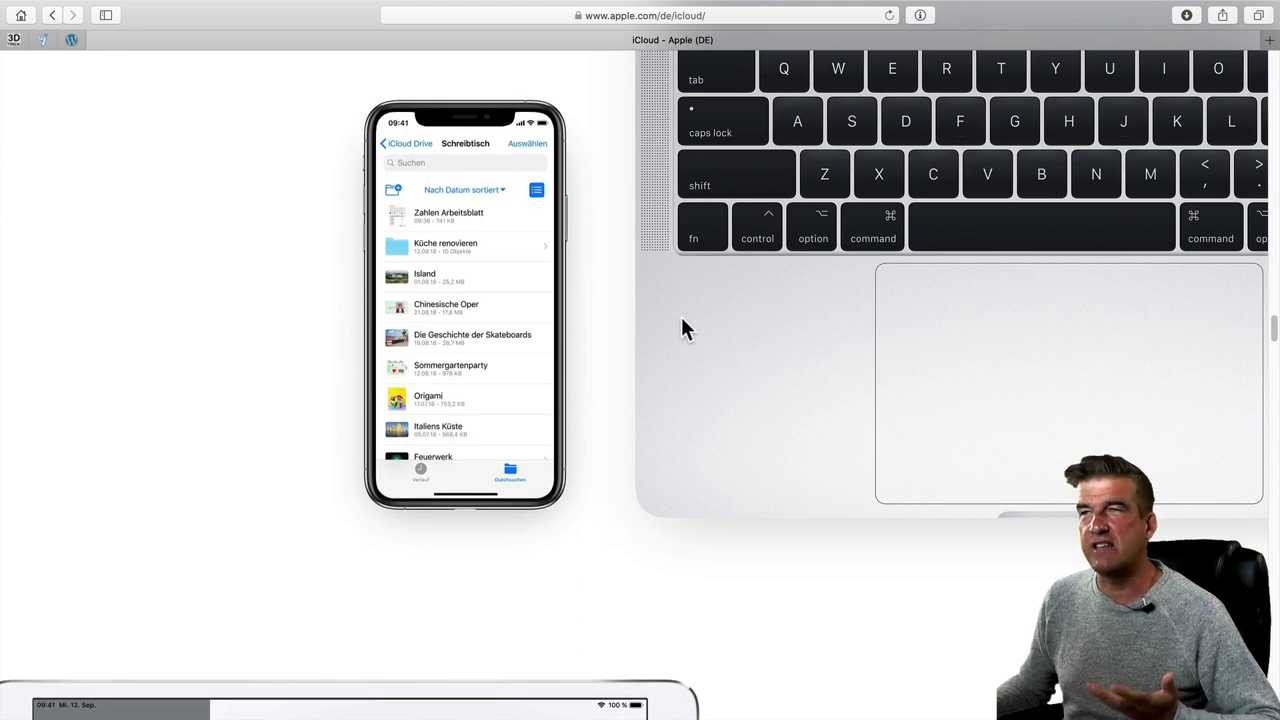
pyautogui.scroll(-7, 680, 320)
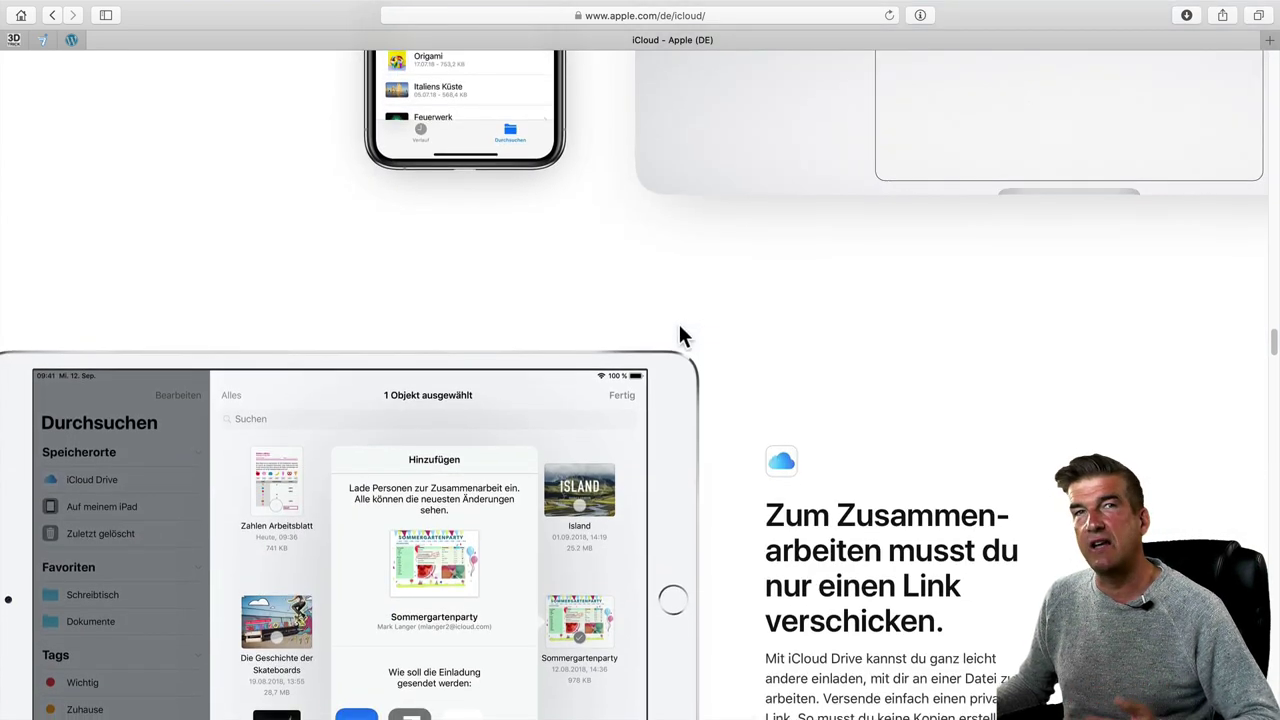
pyautogui.scroll(-7, 680, 328)
pyautogui.scroll(-5, 680, 328)
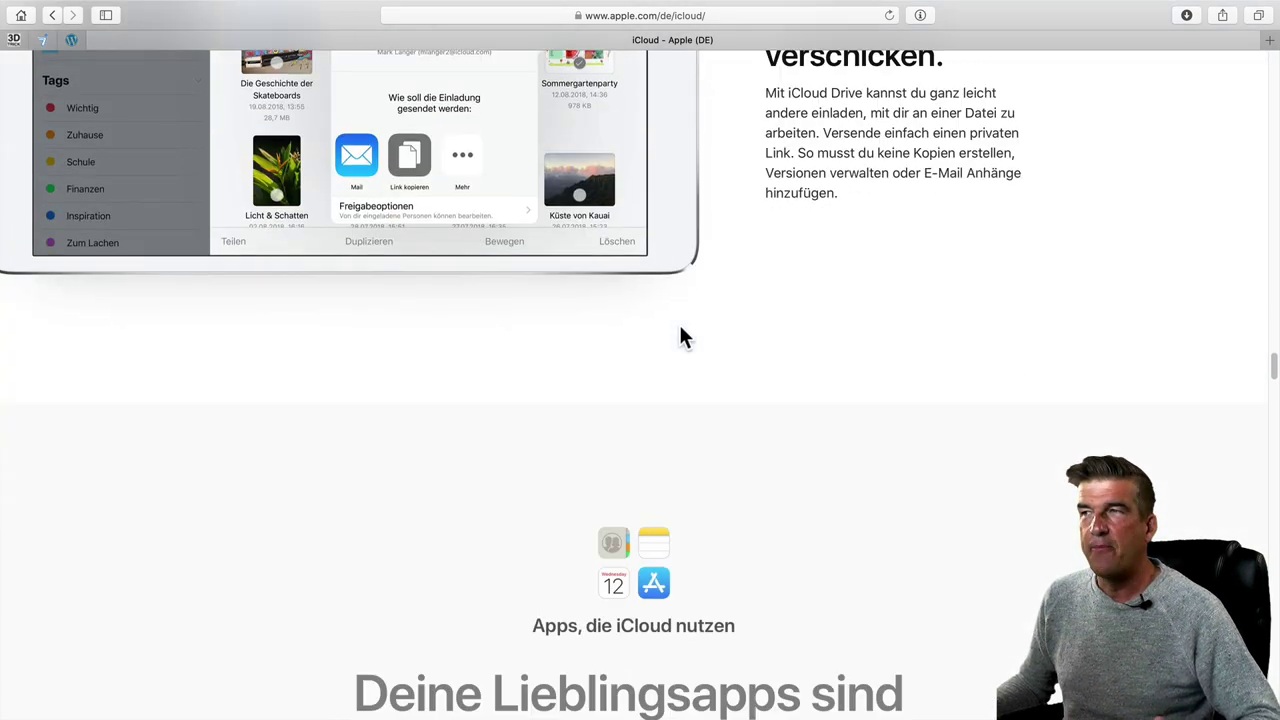
pyautogui.scroll(-10, 680, 328)
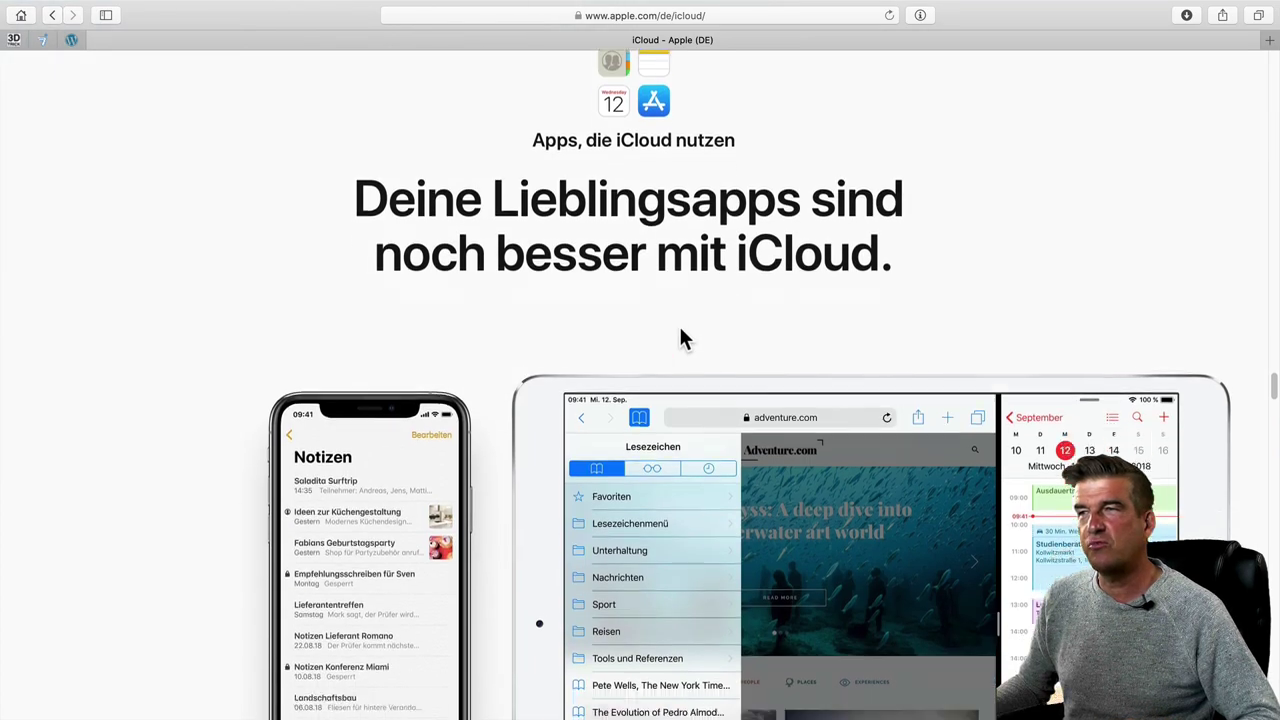
pyautogui.scroll(-20, 680, 329)
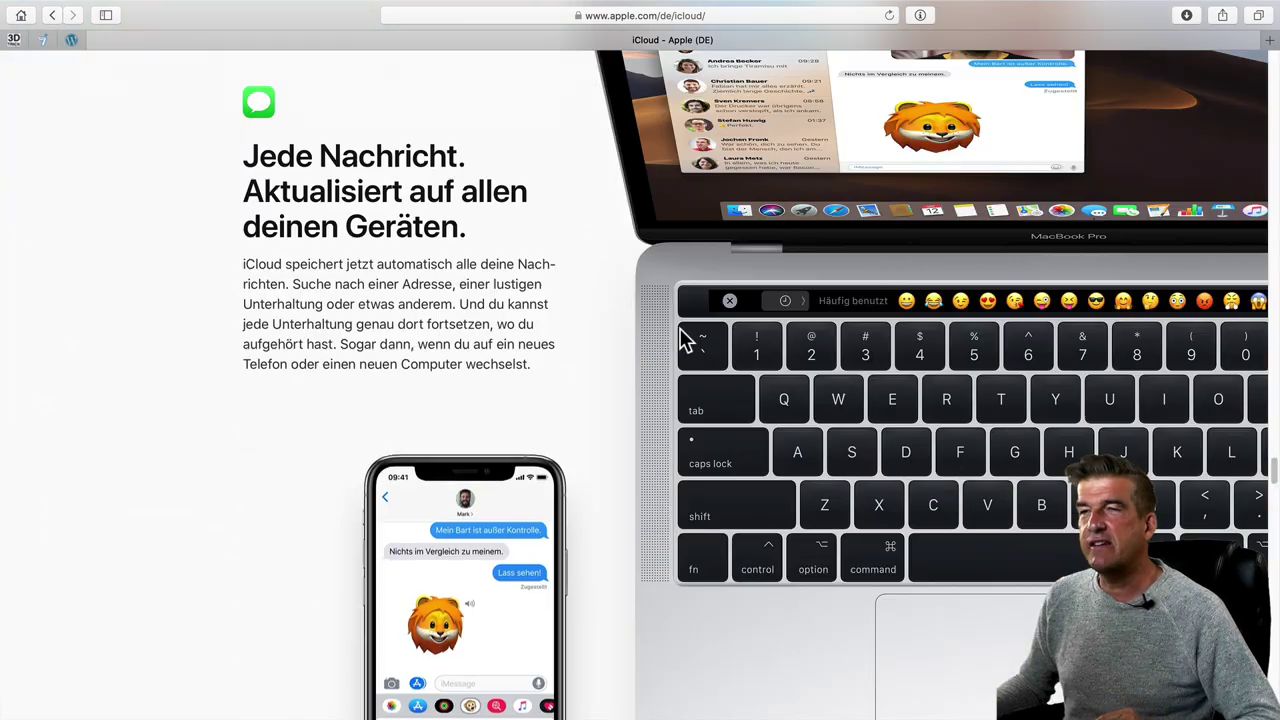
pyautogui.scroll(-20, 683, 340)
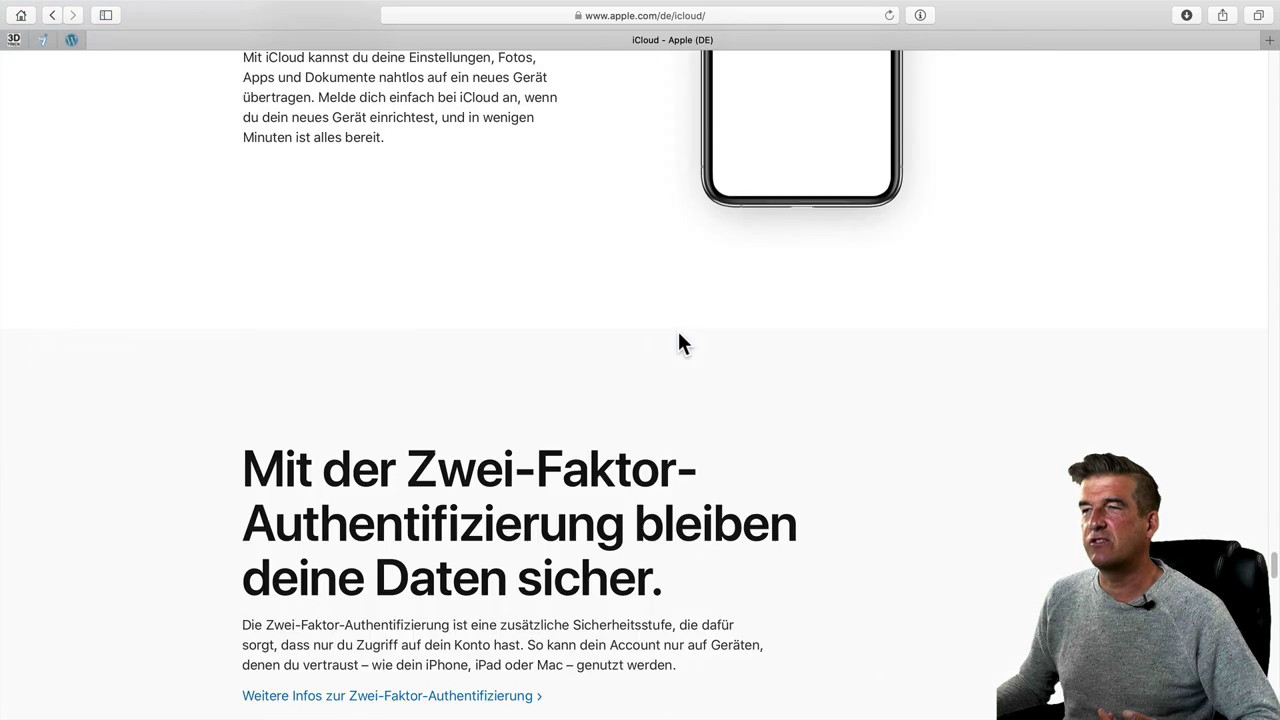
pyautogui.scroll(-20, 680, 343)
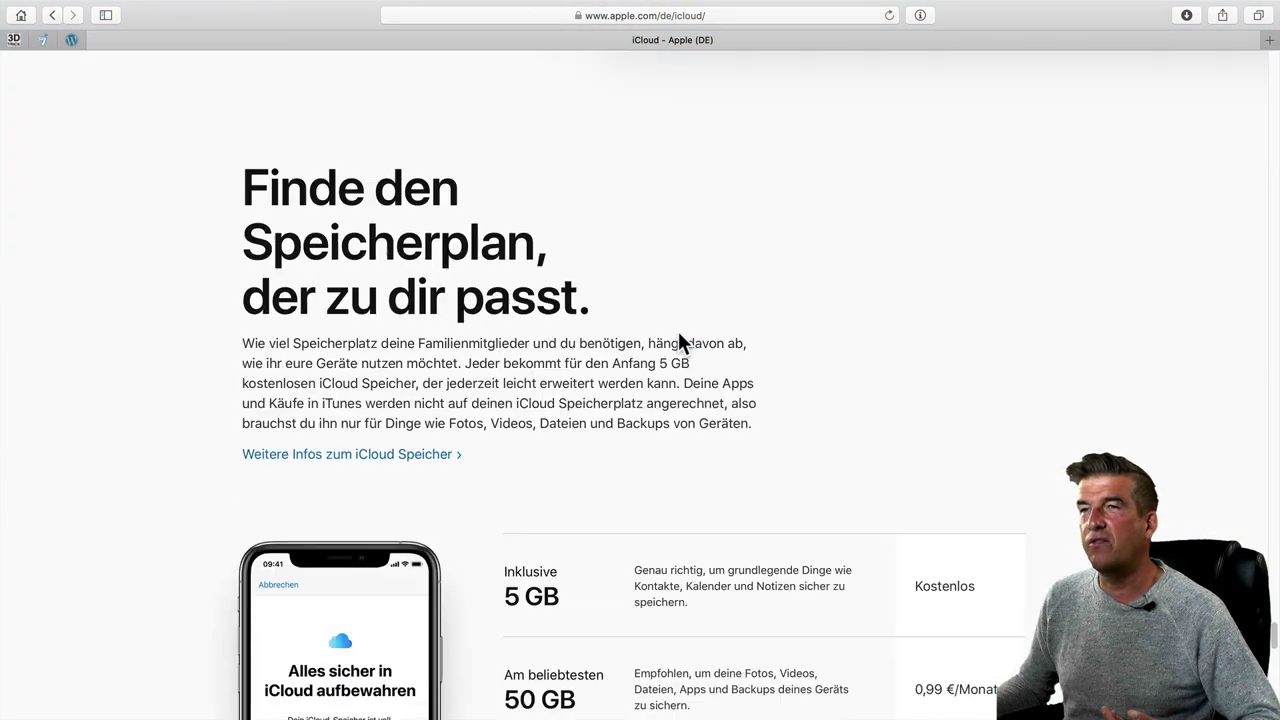
# - Scroll to the storage plan table, then switch to the Finder window showing iCloud Drive
pyautogui.scroll(-10, 678, 341)
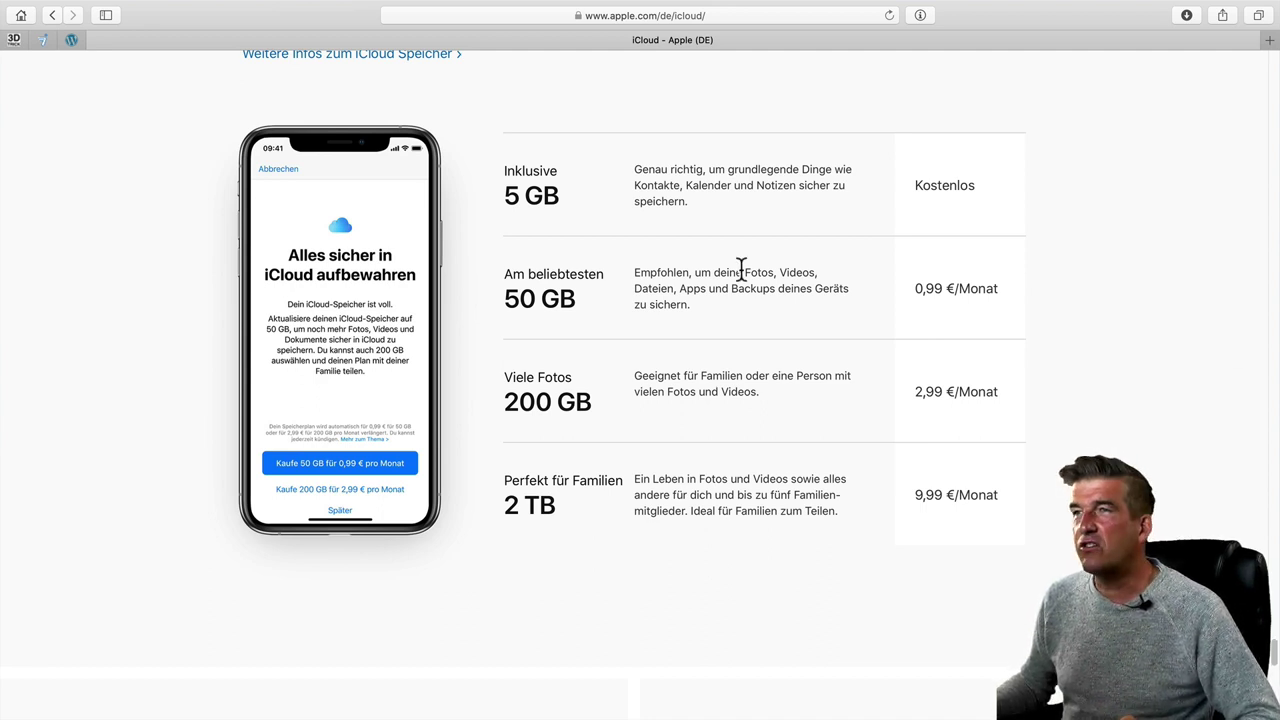
pyautogui.hotkey('ctrl', 'Left')
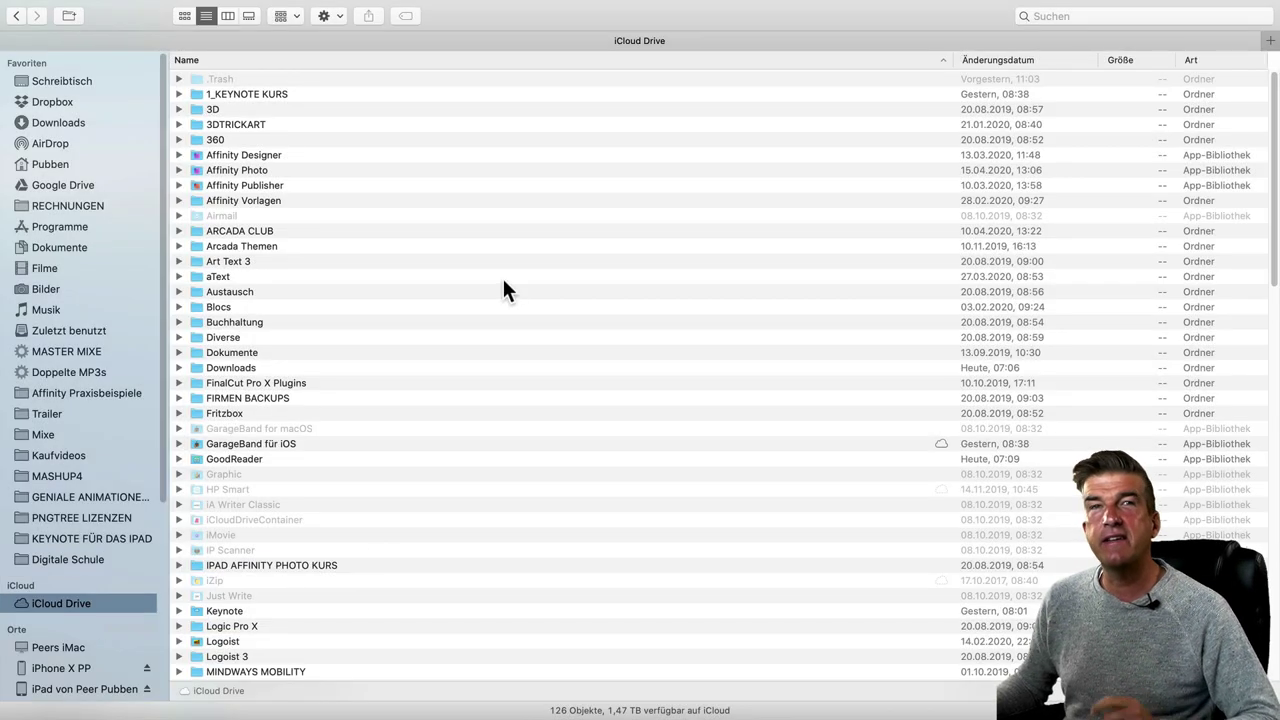
# - Create a new folder named SCHULPROJEKT in iCloud Drive
pyautogui.click(64, 16)
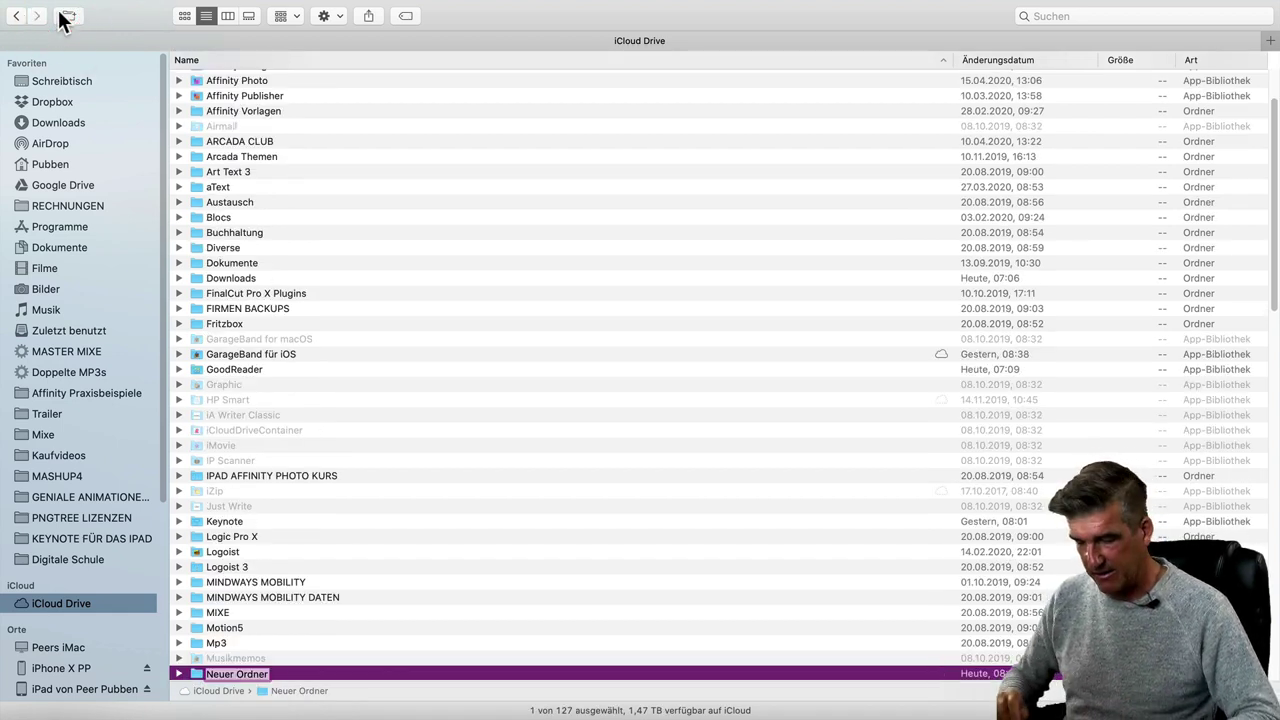
pyautogui.write('SCHULPROJE')
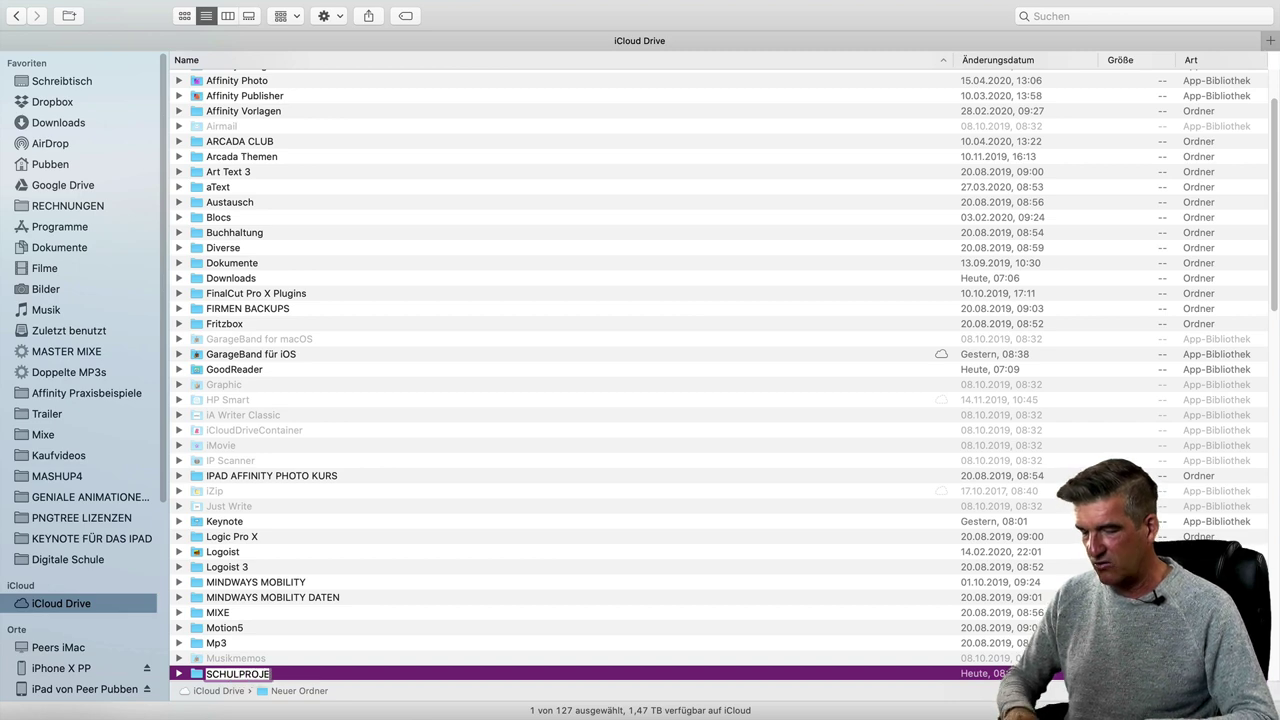
pyautogui.write('KT')
pyautogui.press('Return')
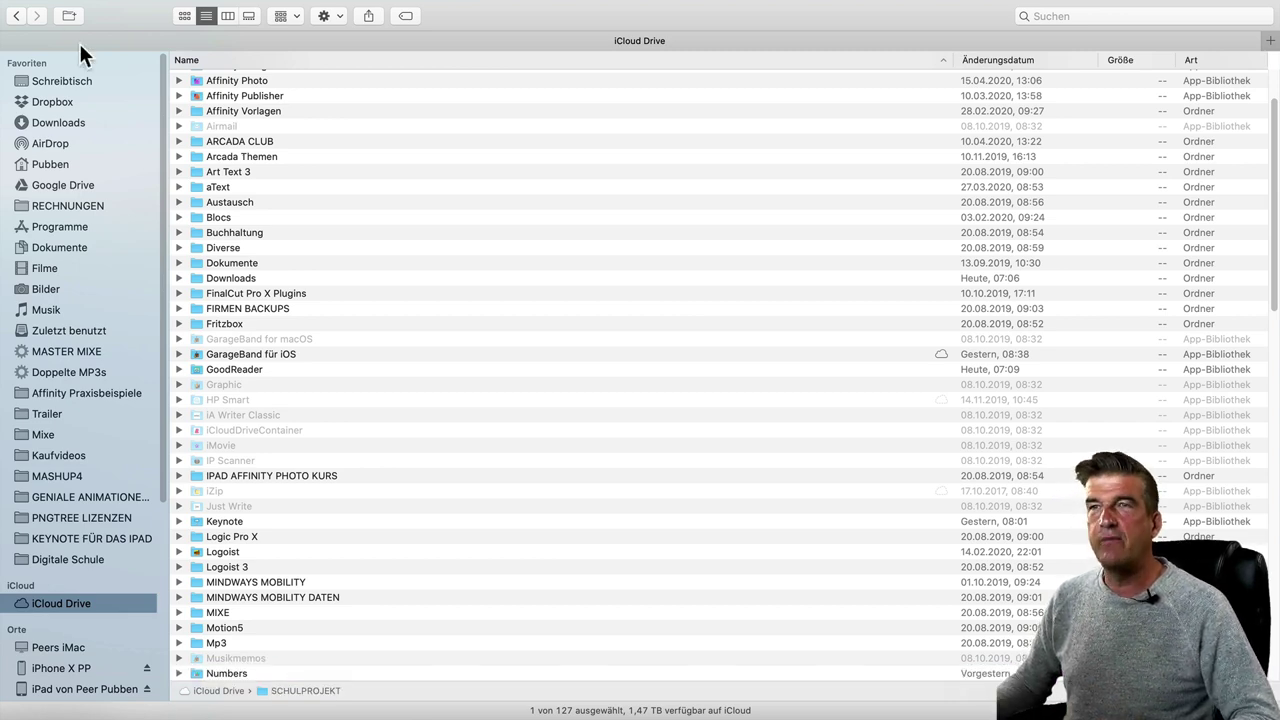
# - Inside SCHULPROJEKT, create a subfolder named 'Klasse 11b'
pyautogui.scroll(-5, 343, 358)
pyautogui.scroll(-5, 307, 553)
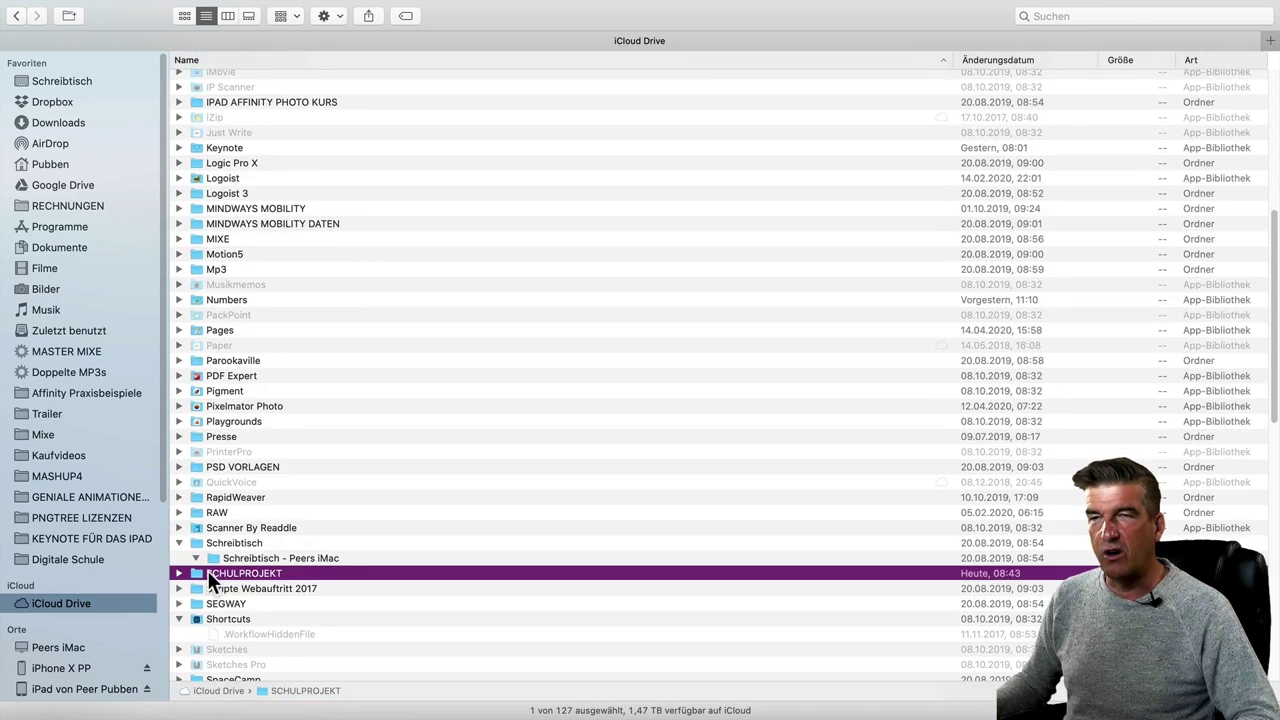
pyautogui.doubleClick(210, 571)
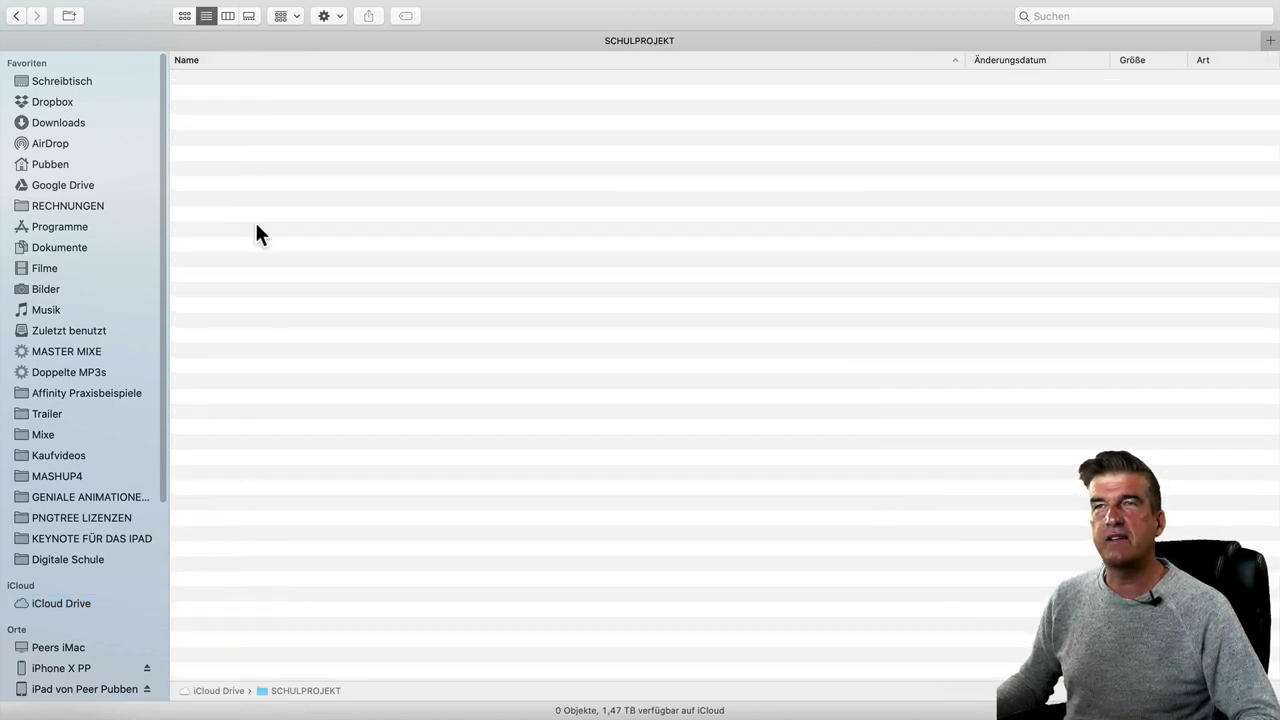
pyautogui.click(69, 15)
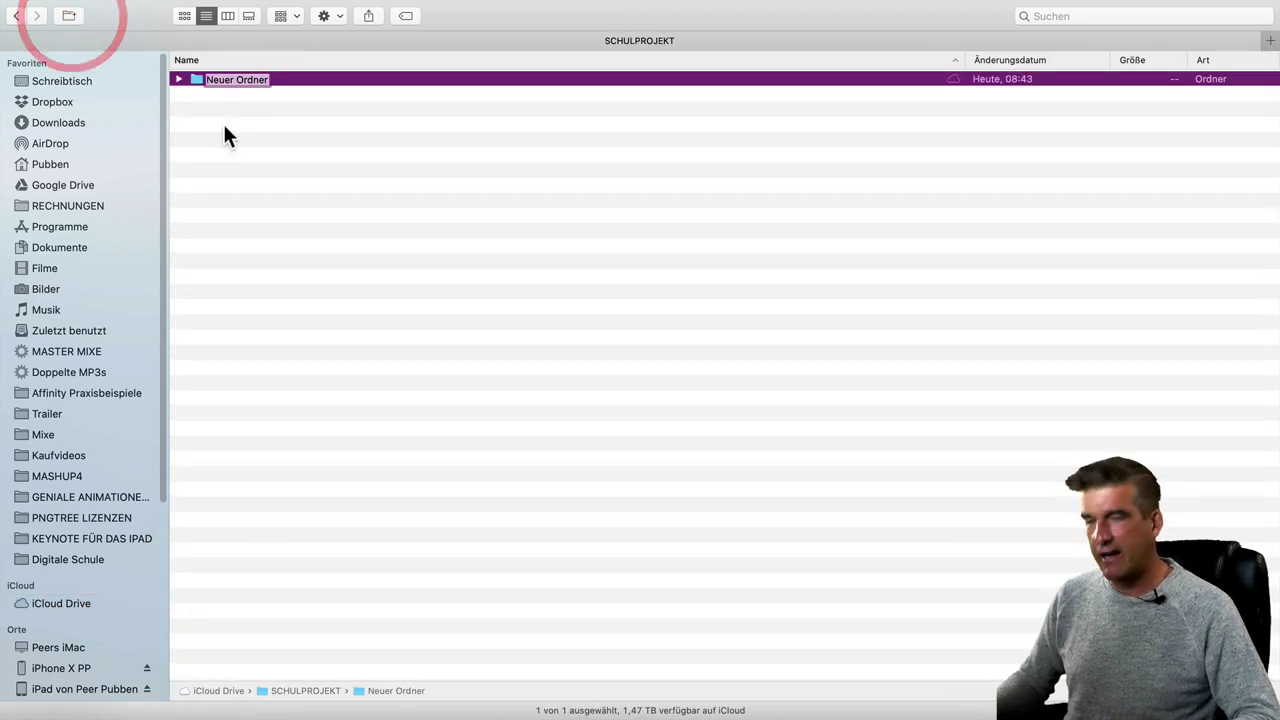
pyautogui.write('Klasse 11b')
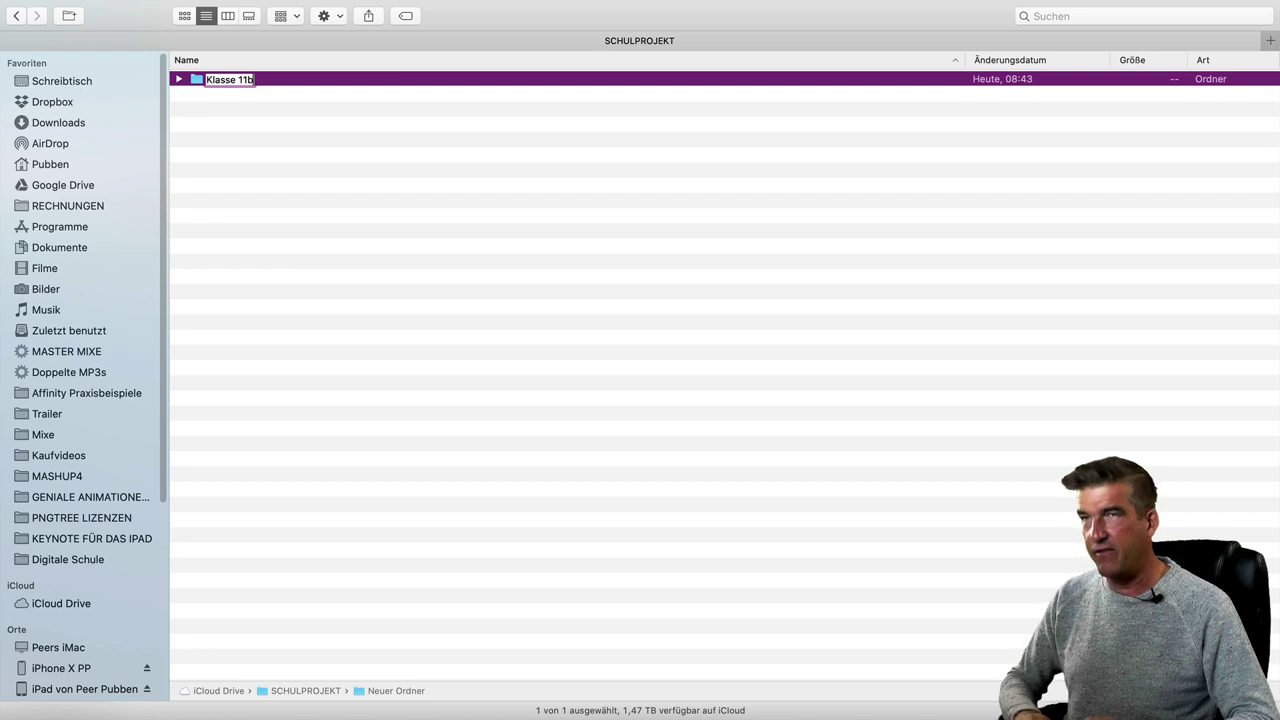
pyautogui.press('Return')
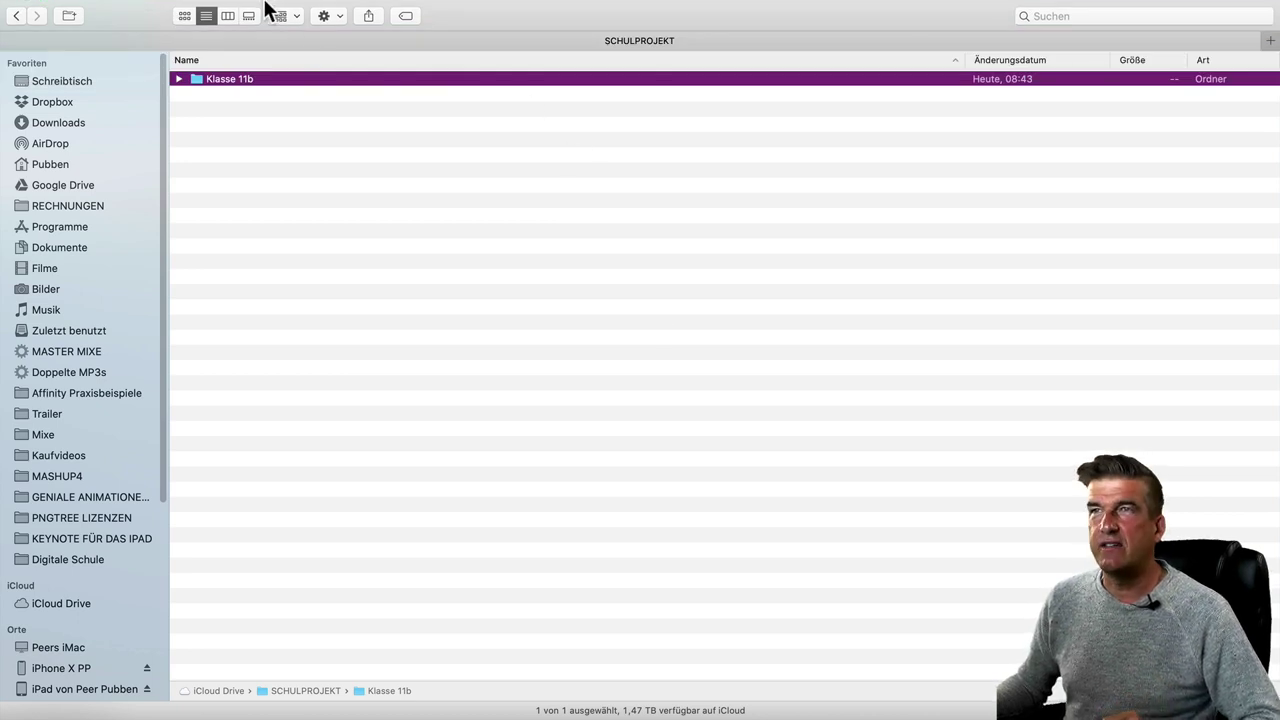
# - Open a second Finder tab on the Filme folder and select Präsentation.mp4
pyautogui.click(250, 9)
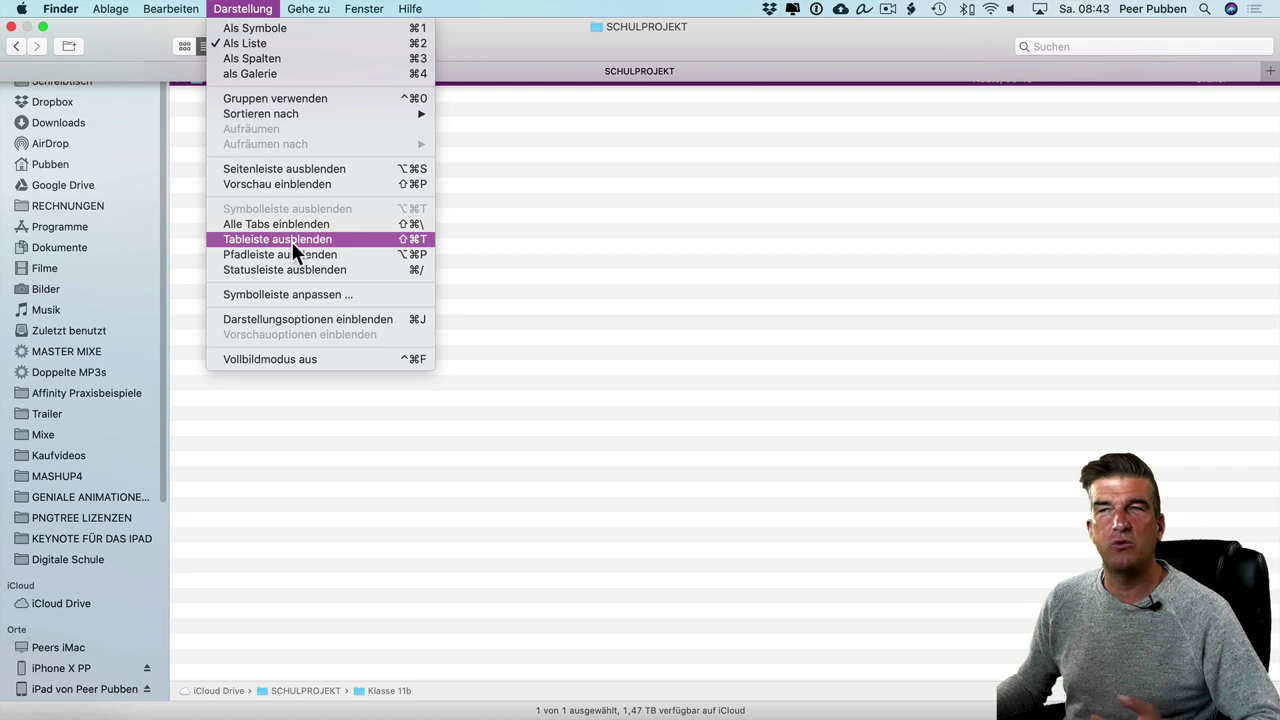
pyautogui.click(820, 217)
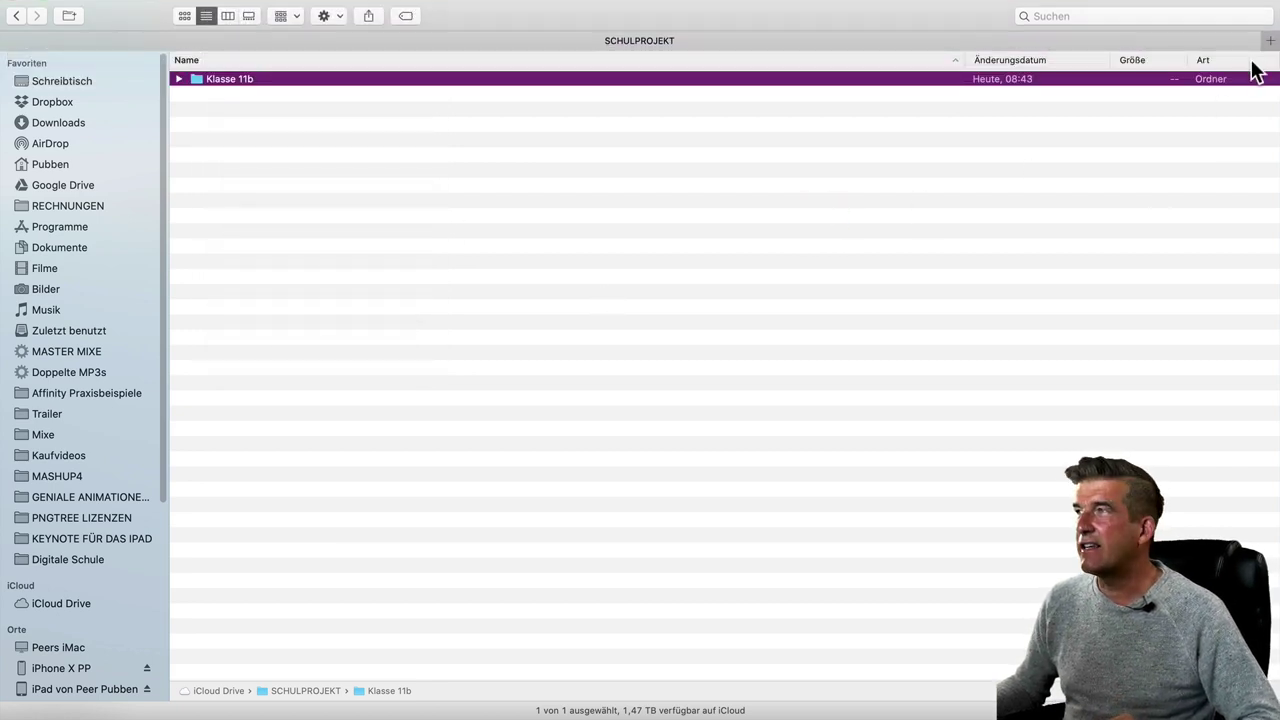
pyautogui.click(1268, 41)
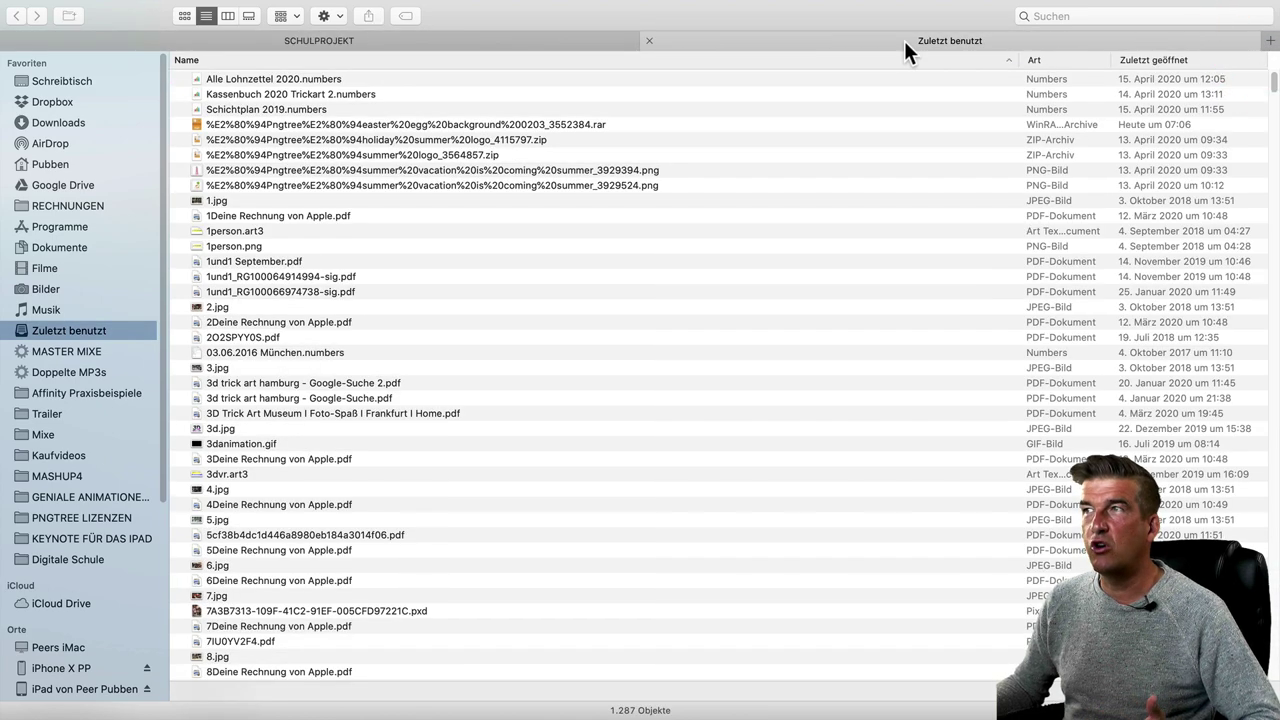
pyautogui.click(38, 268)
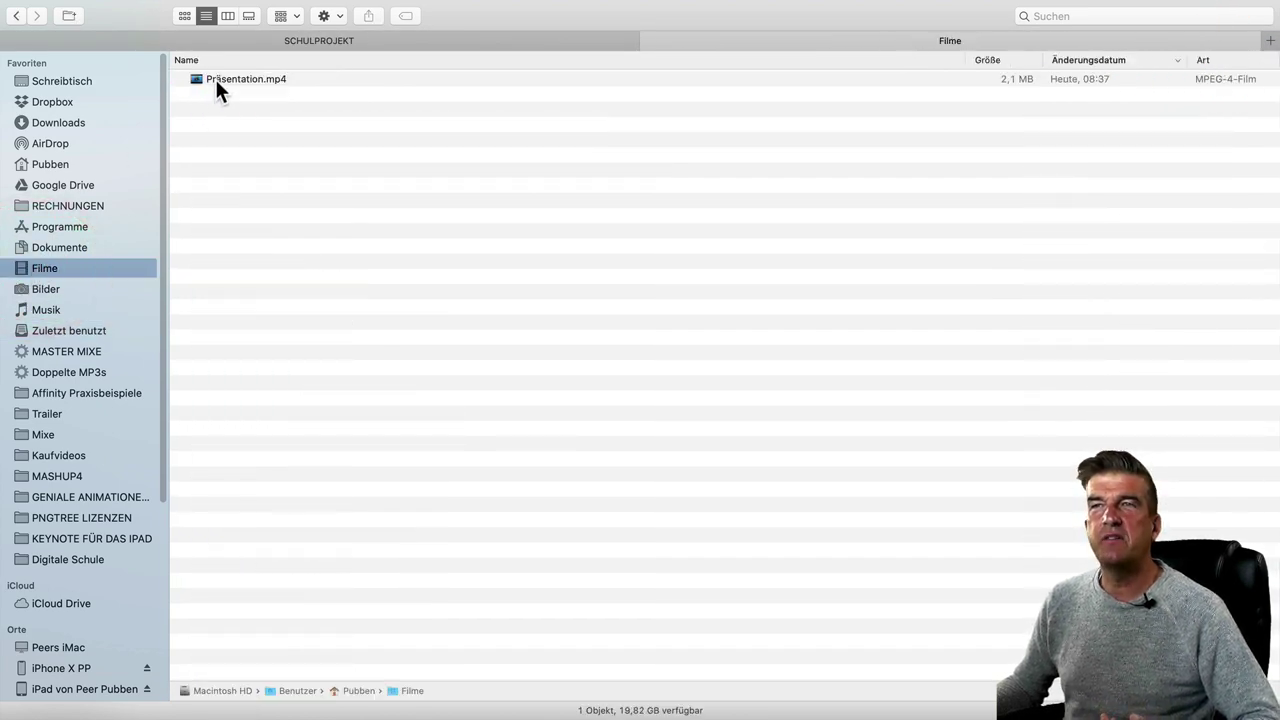
pyautogui.click(215, 79)
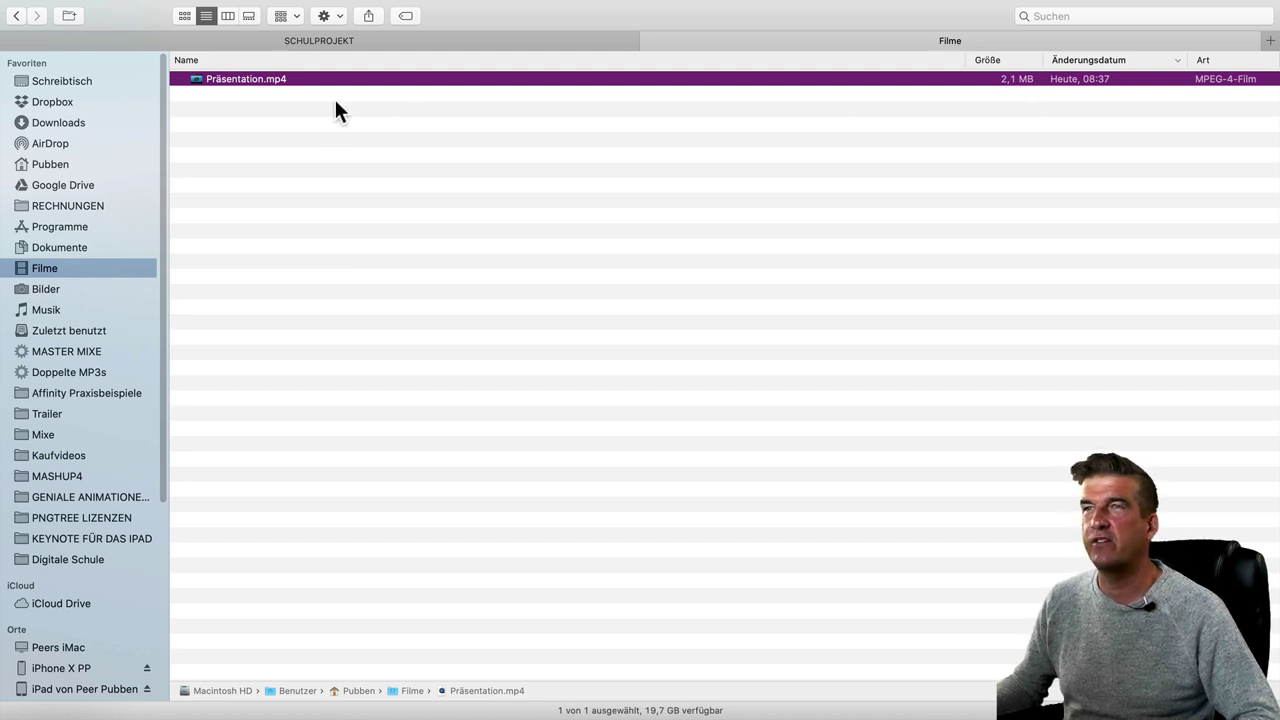
# - Open Klasse 11b in the SCHULPROJEKT tab and drag Präsentation.mp4 from Filme into it
pyautogui.click(322, 40)
pyautogui.click(235, 80)
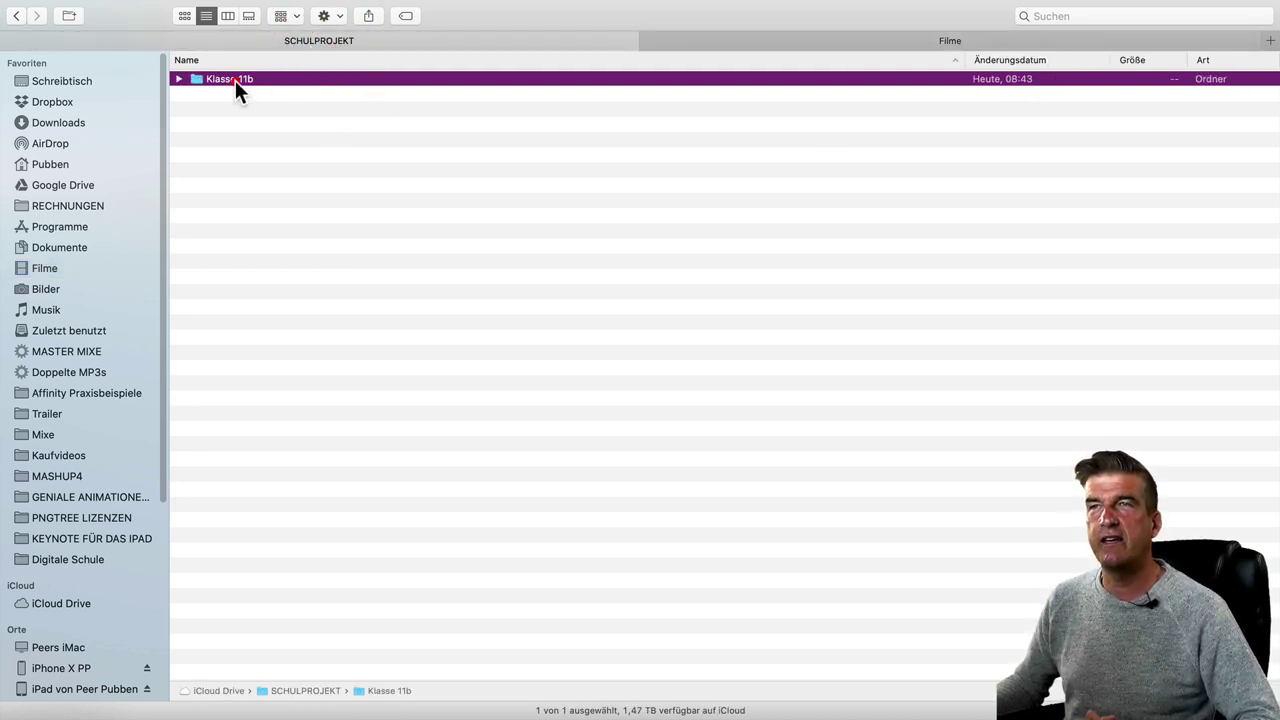
pyautogui.doubleClick(235, 80)
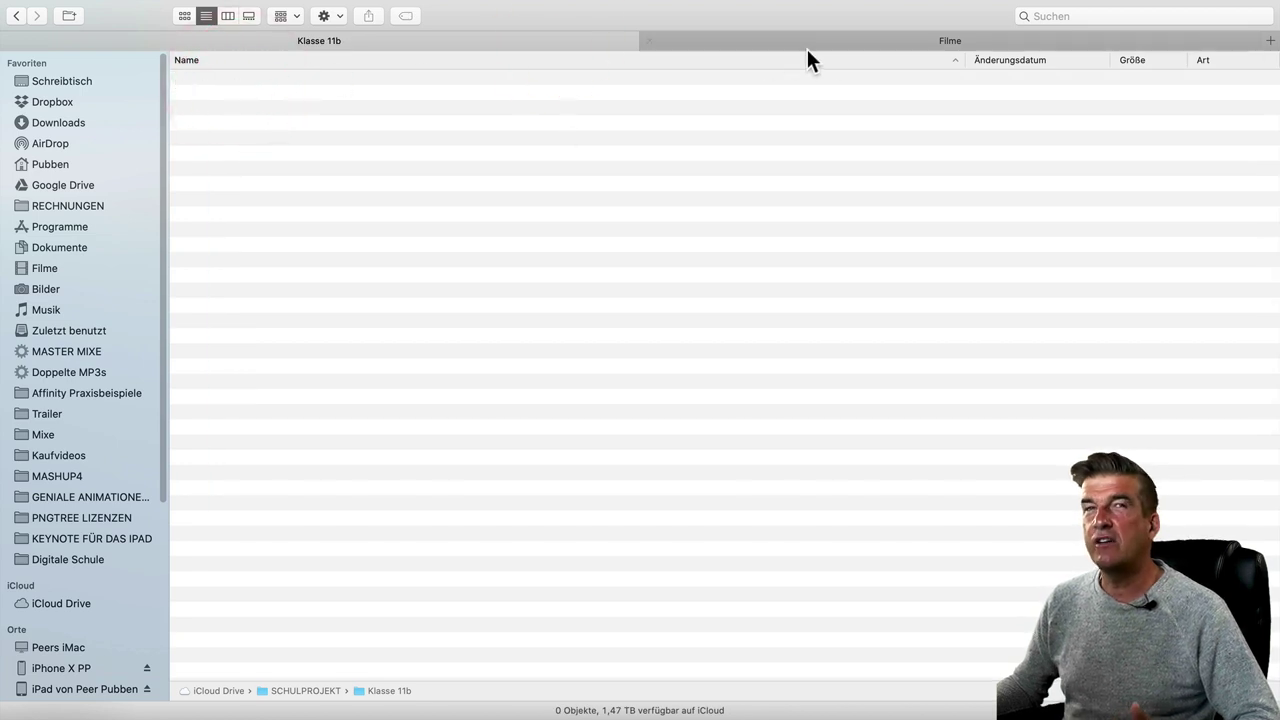
pyautogui.click(841, 42)
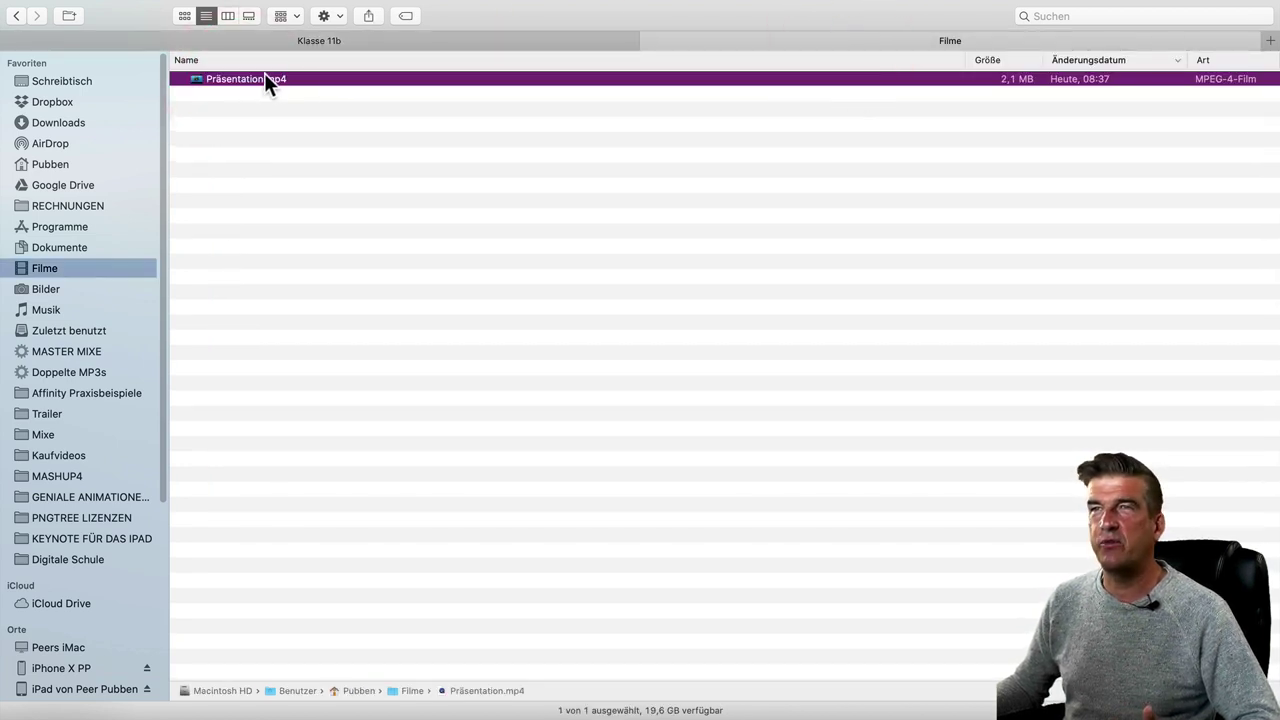
pyautogui.moveTo(237, 80); pyautogui.dragTo(245, 44)
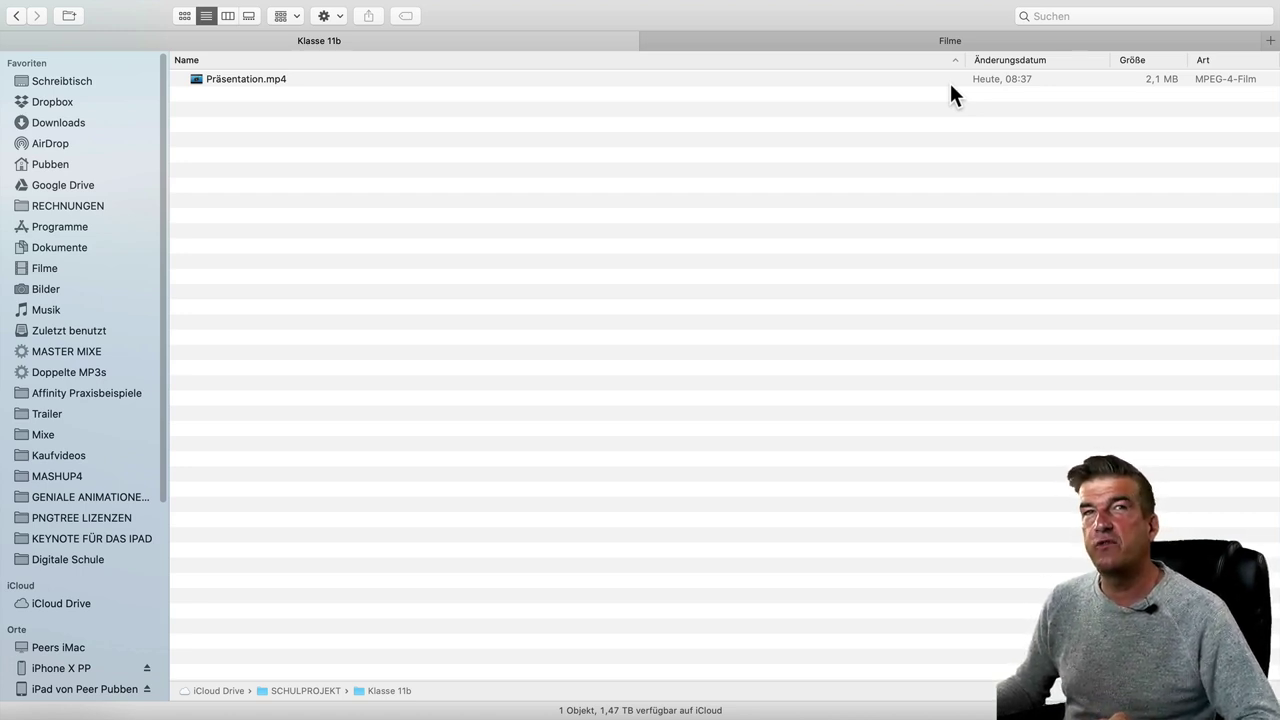
# - Invite people to share Präsentation.mp4 through Teilen > Personen hinzufügen
pyautogui.rightClick(244, 79)
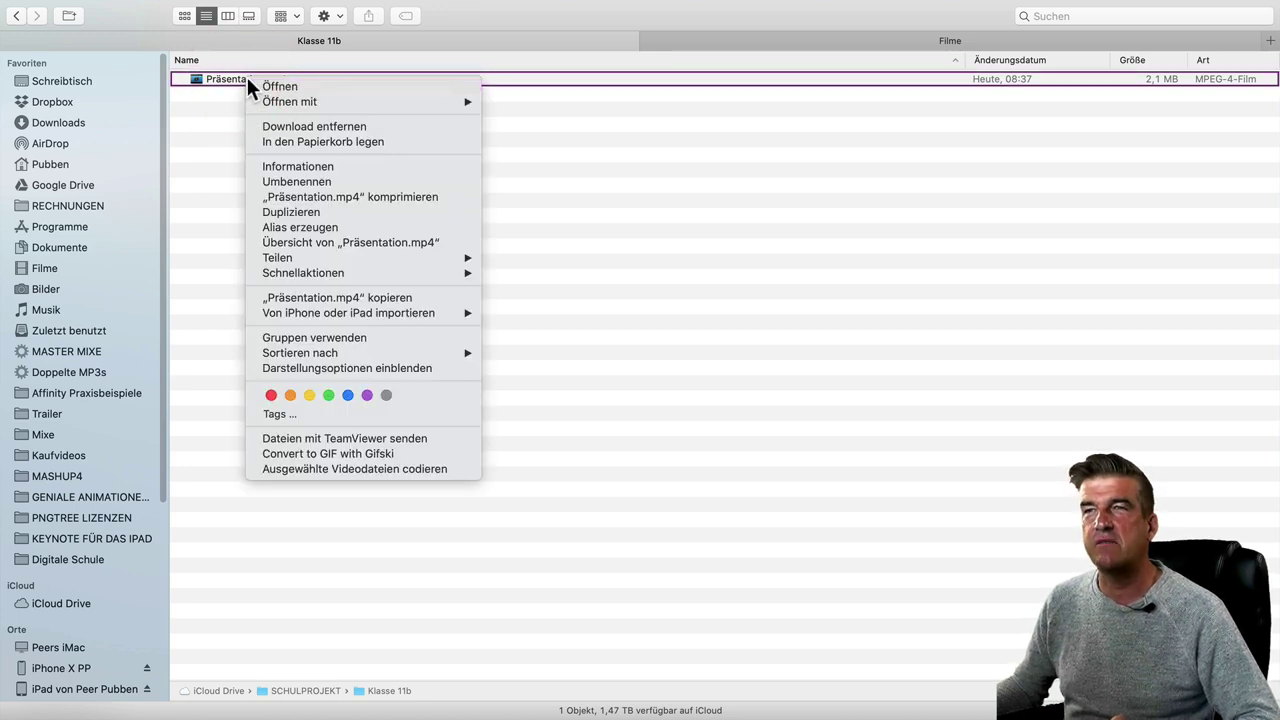
pyautogui.moveTo(313, 257)
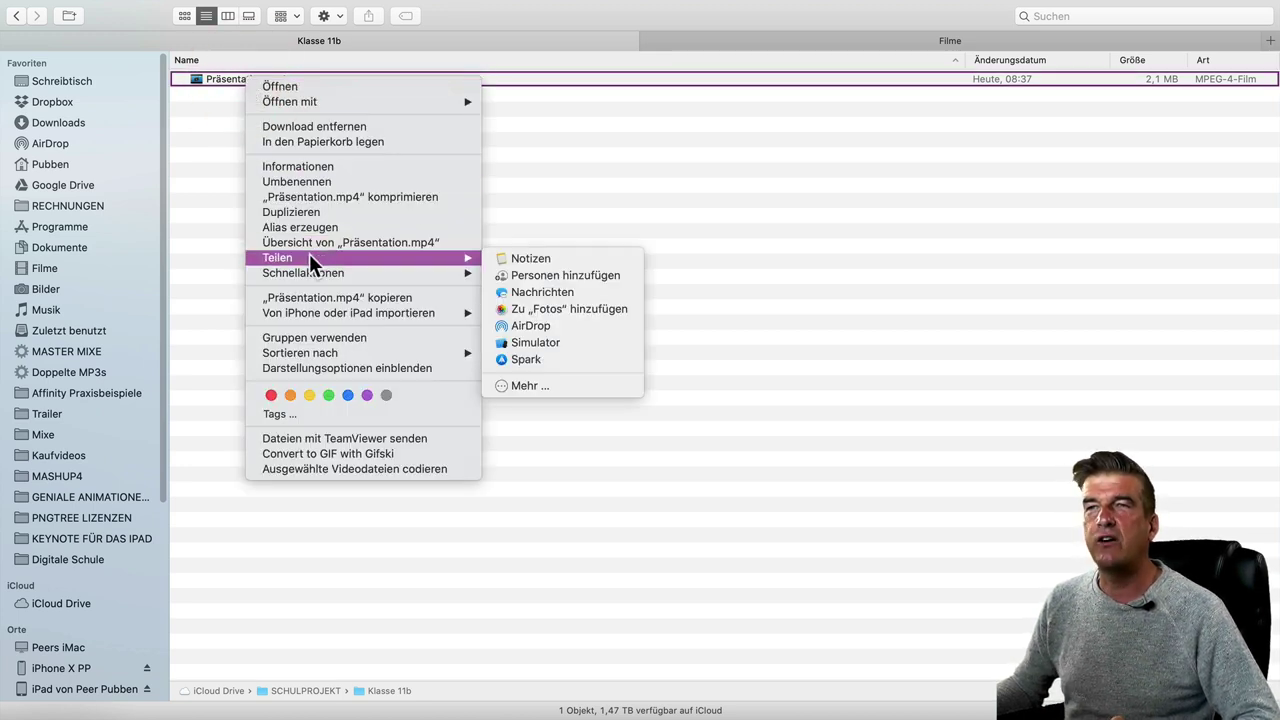
pyautogui.click(539, 276)
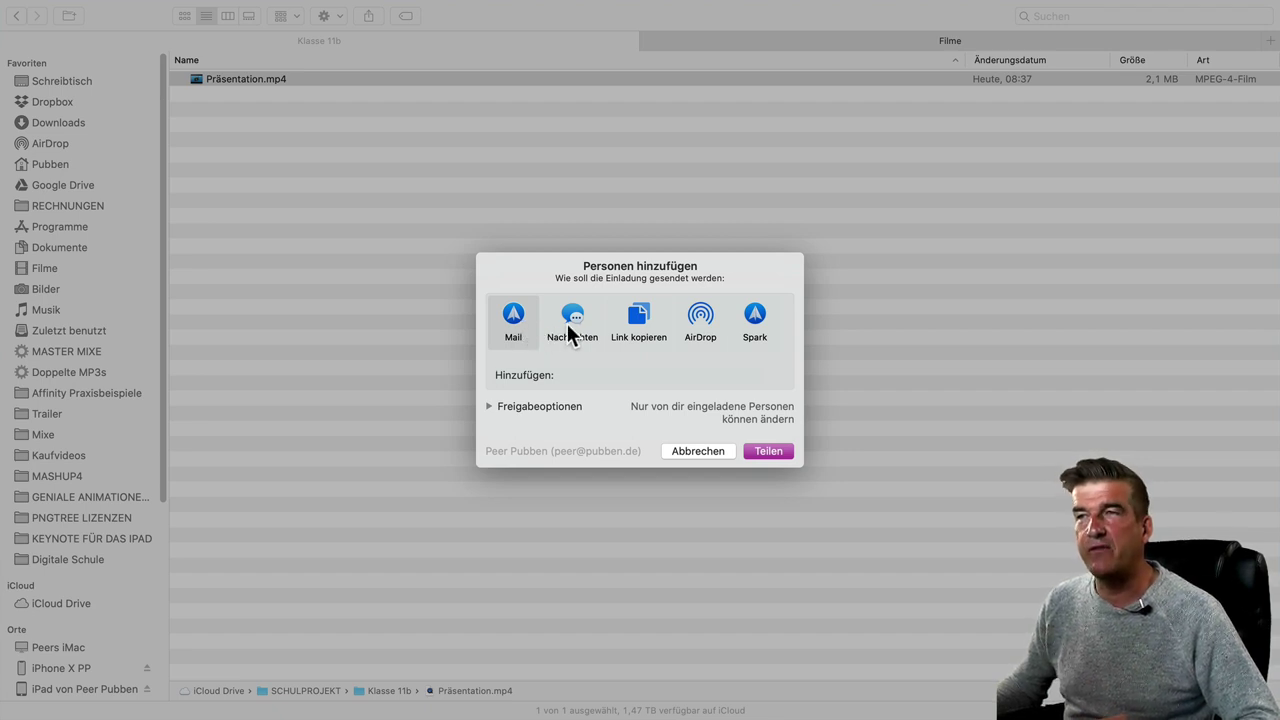
# - Choose Link kopieren, with Zugriffsrecht set to Nur lesen and access for Jeder mit dem Link
pyautogui.click(643, 326)
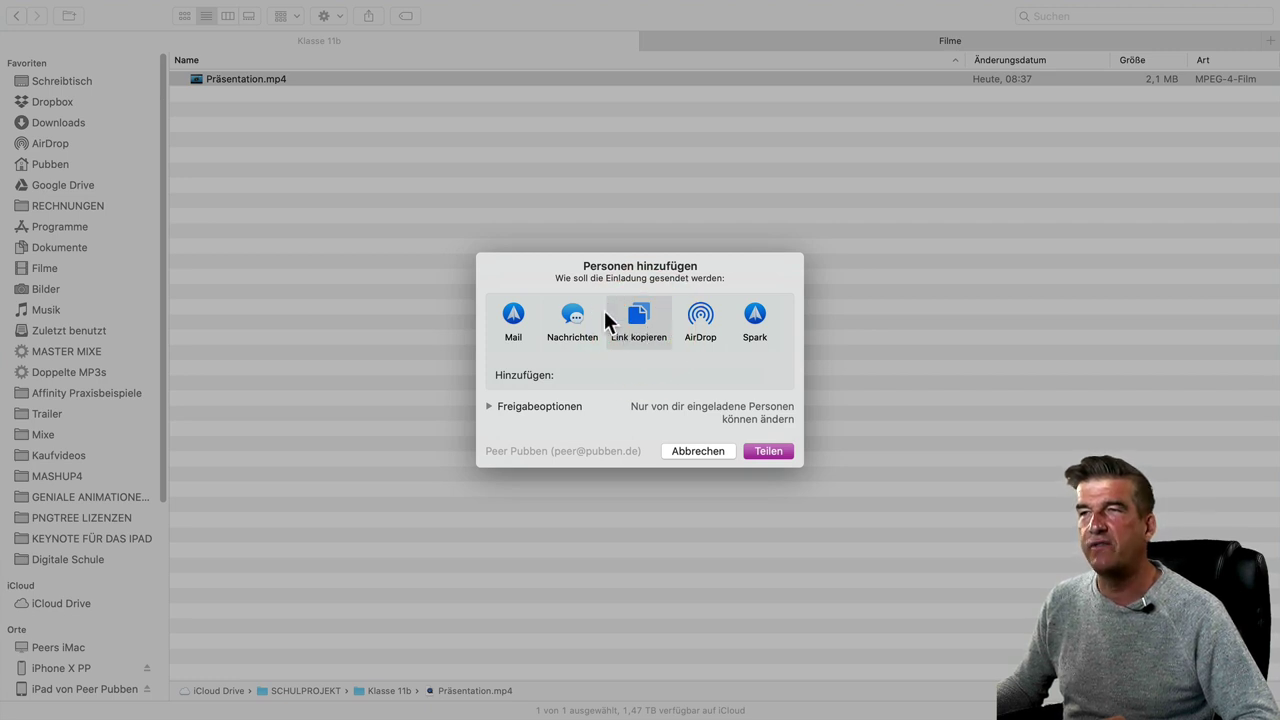
pyautogui.click(489, 407)
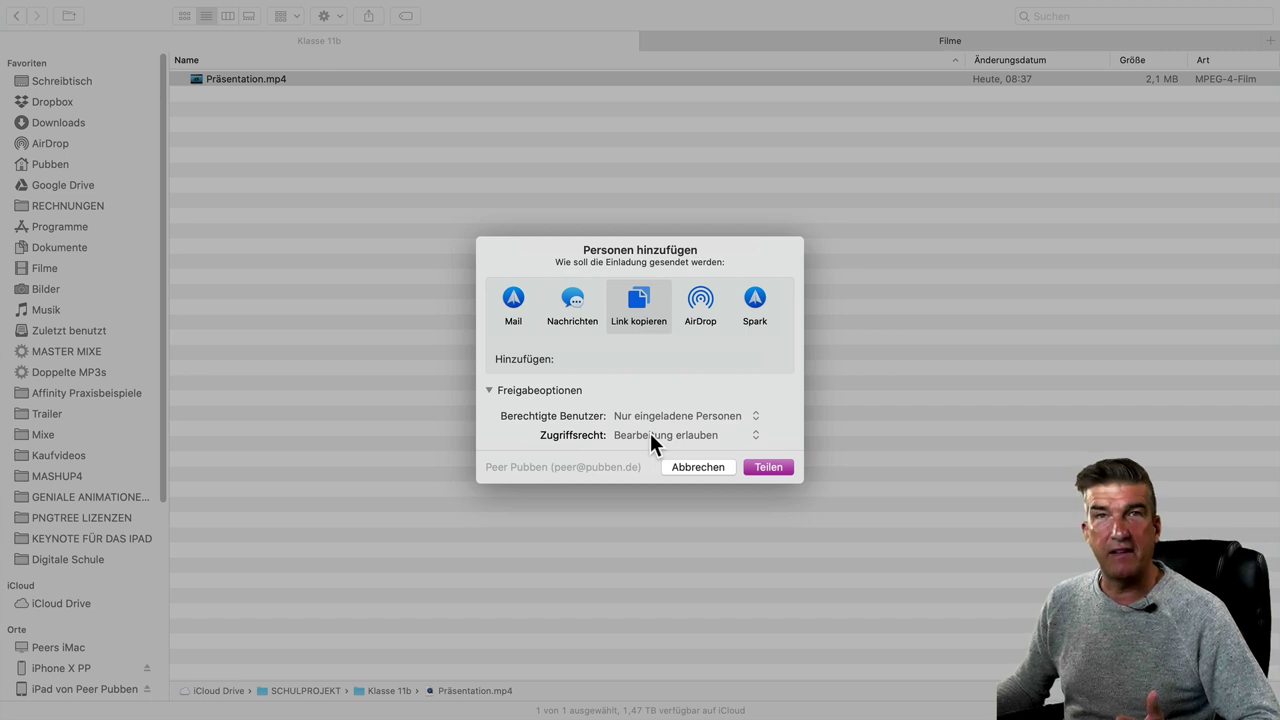
pyautogui.click(649, 433)
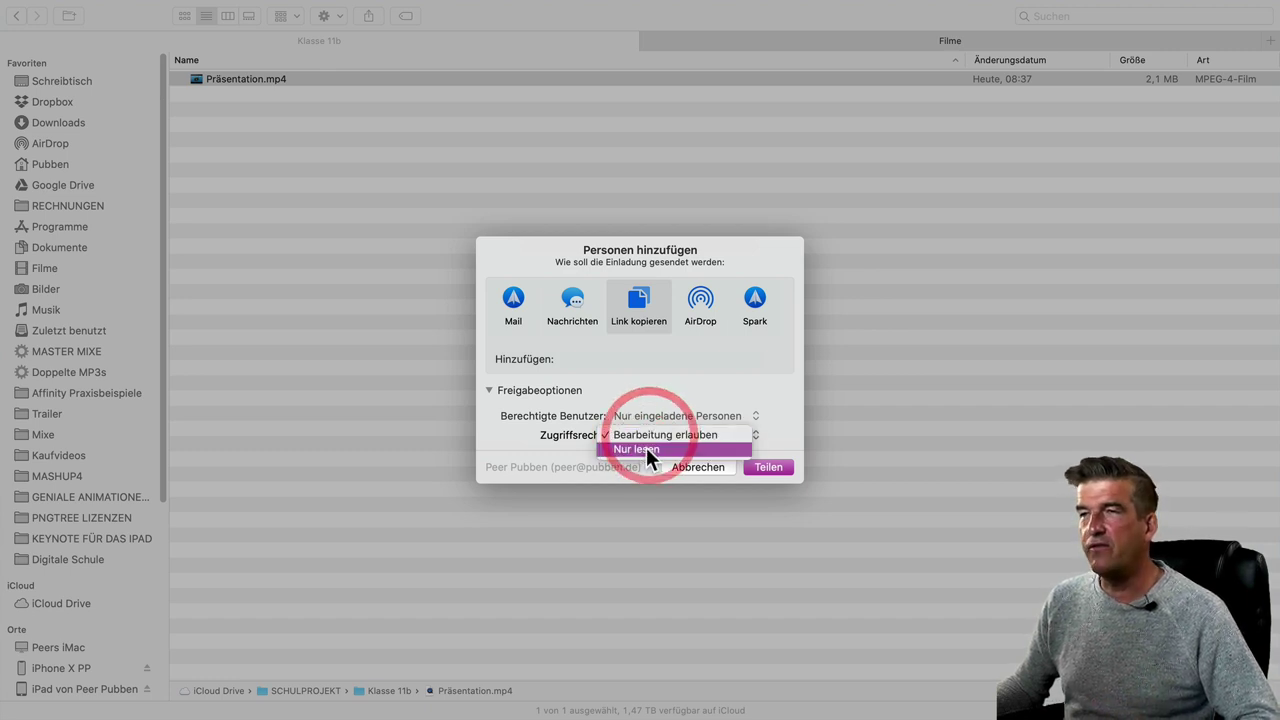
pyautogui.click(646, 447)
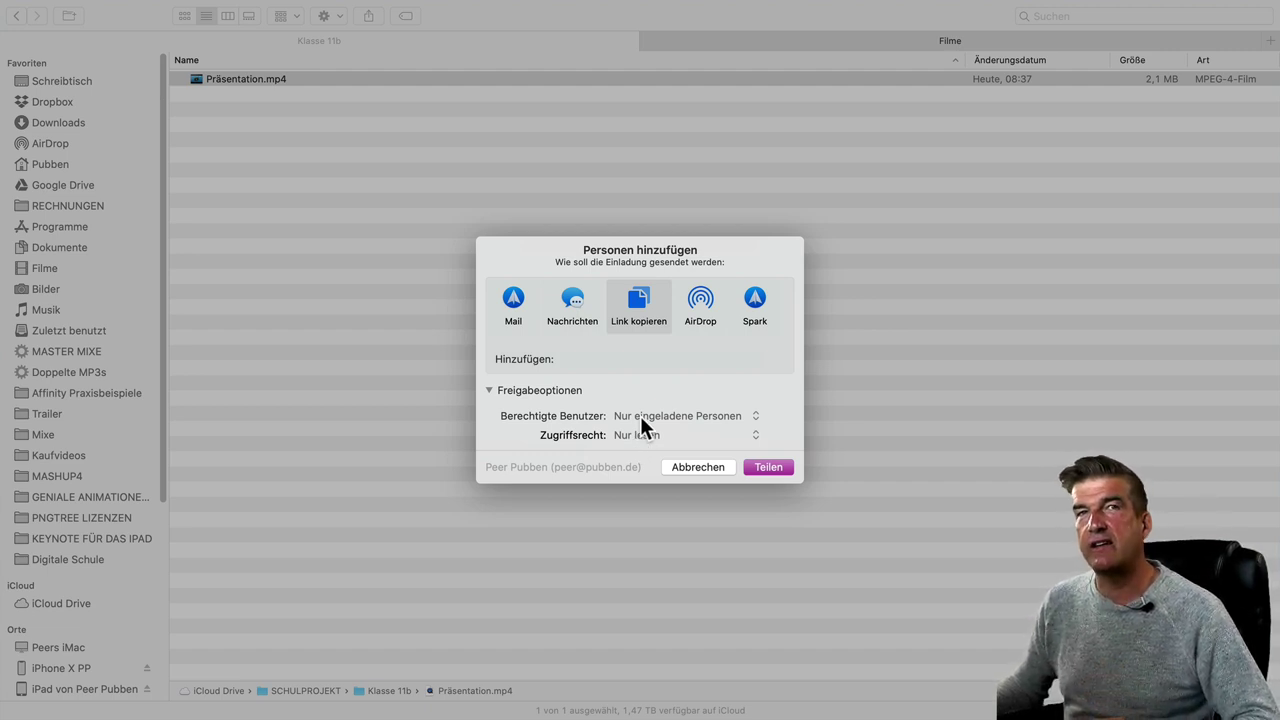
pyautogui.click(640, 416)
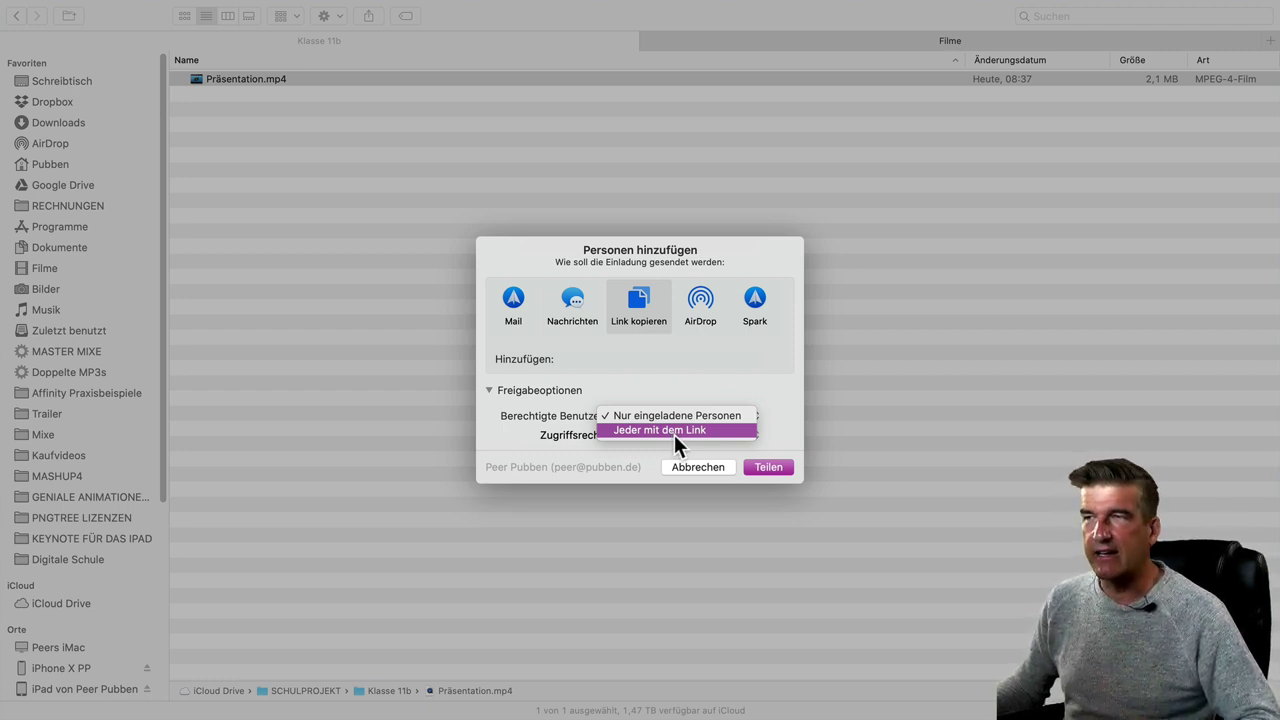
pyautogui.click(674, 434)
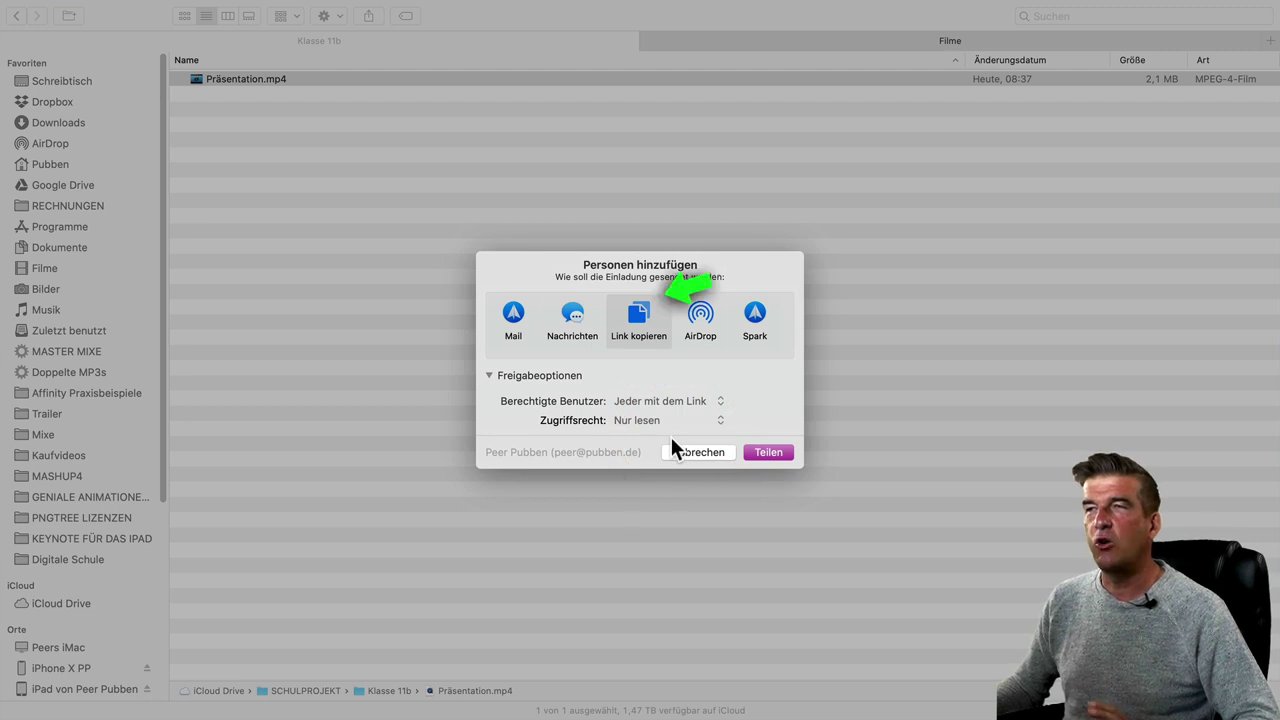
# - Confirm the link share and address a new Mail message to the contact, subject 'Lehrmaterial 2'
pyautogui.click(765, 452)
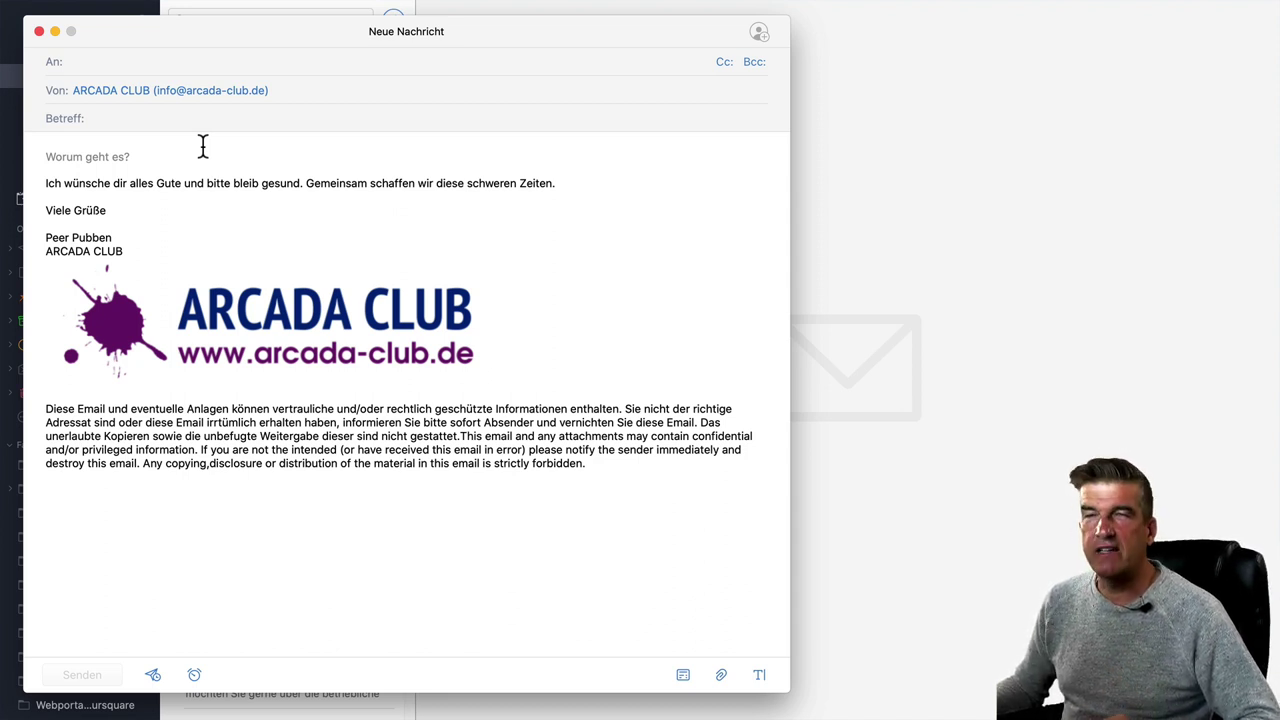
pyautogui.click(157, 61)
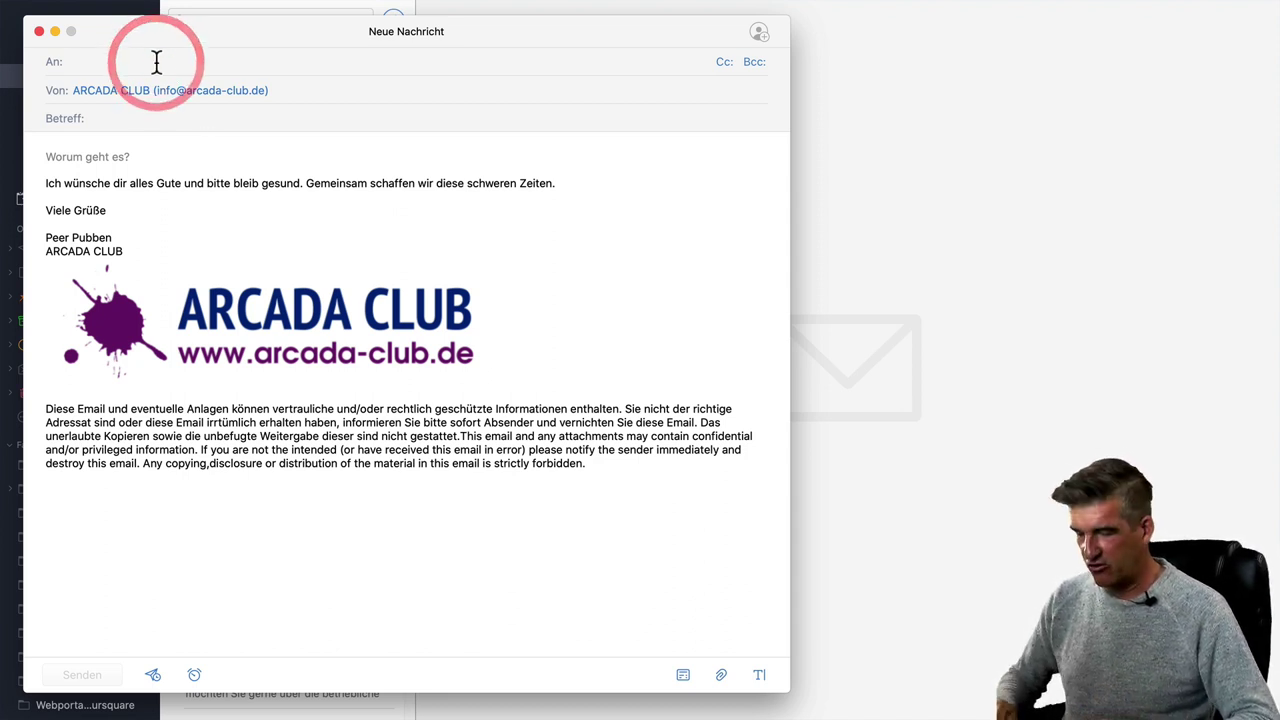
pyautogui.write('peer')
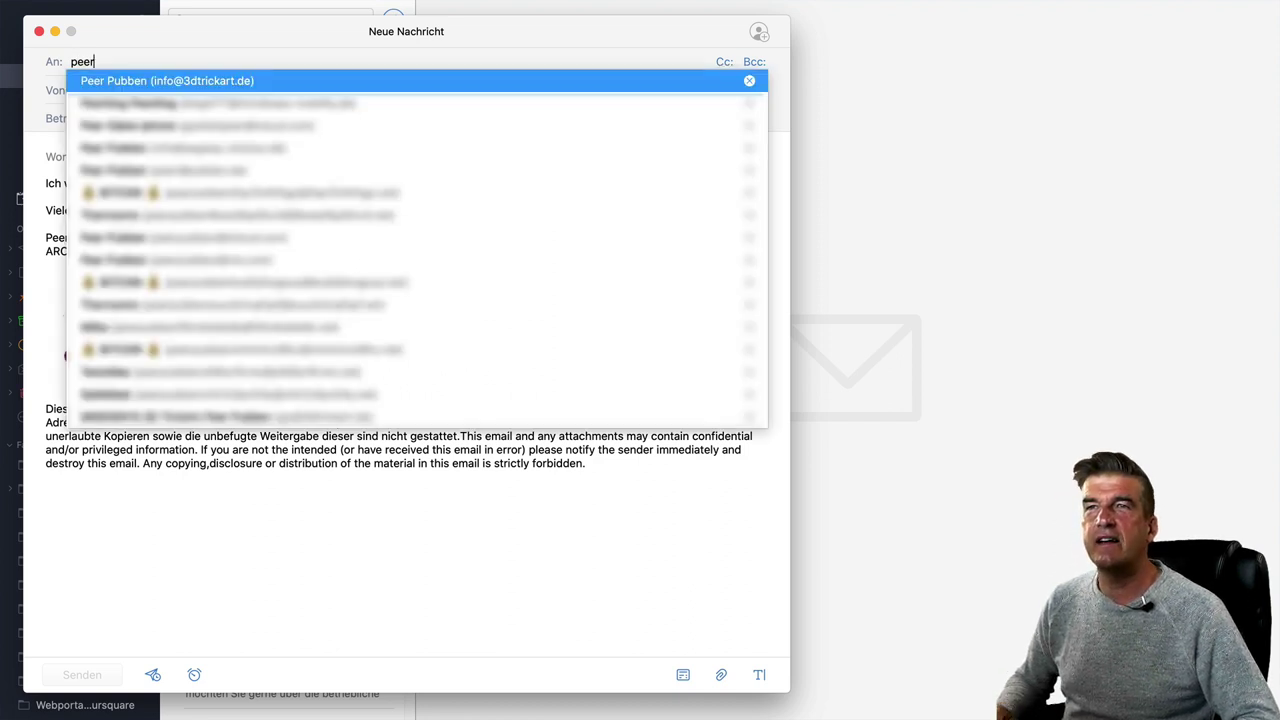
pyautogui.press('Return')
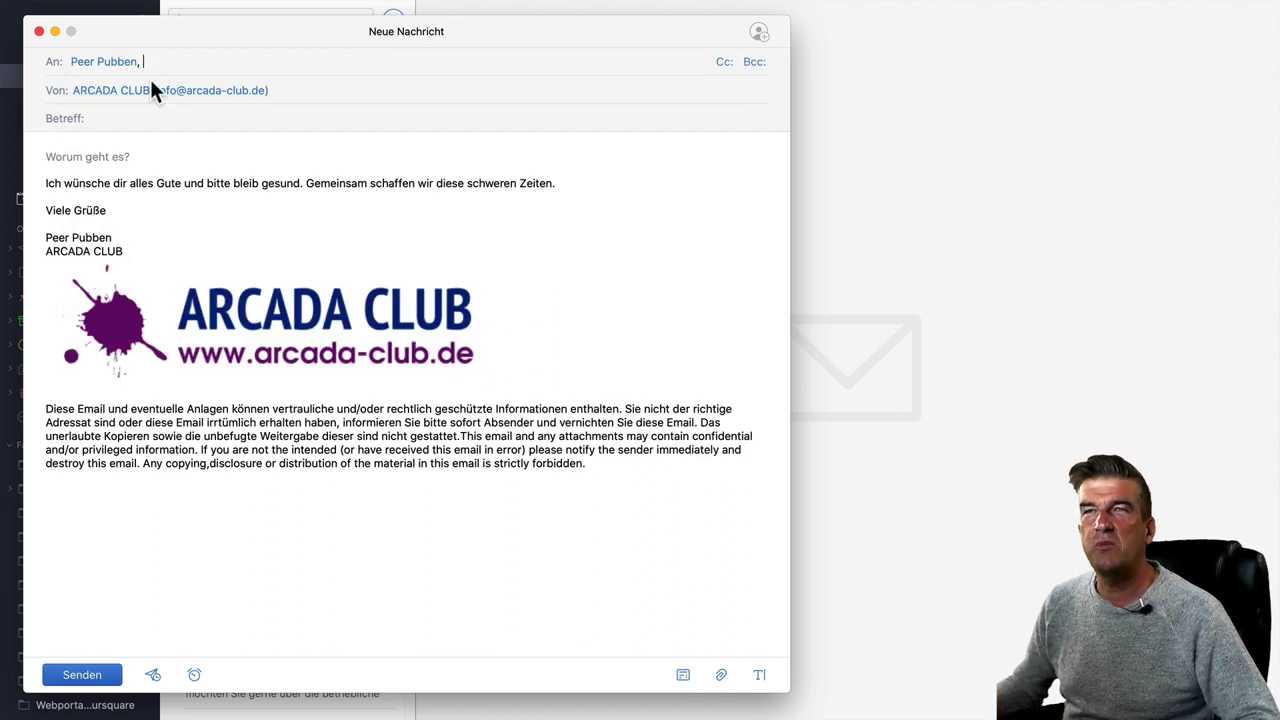
pyautogui.click(115, 121)
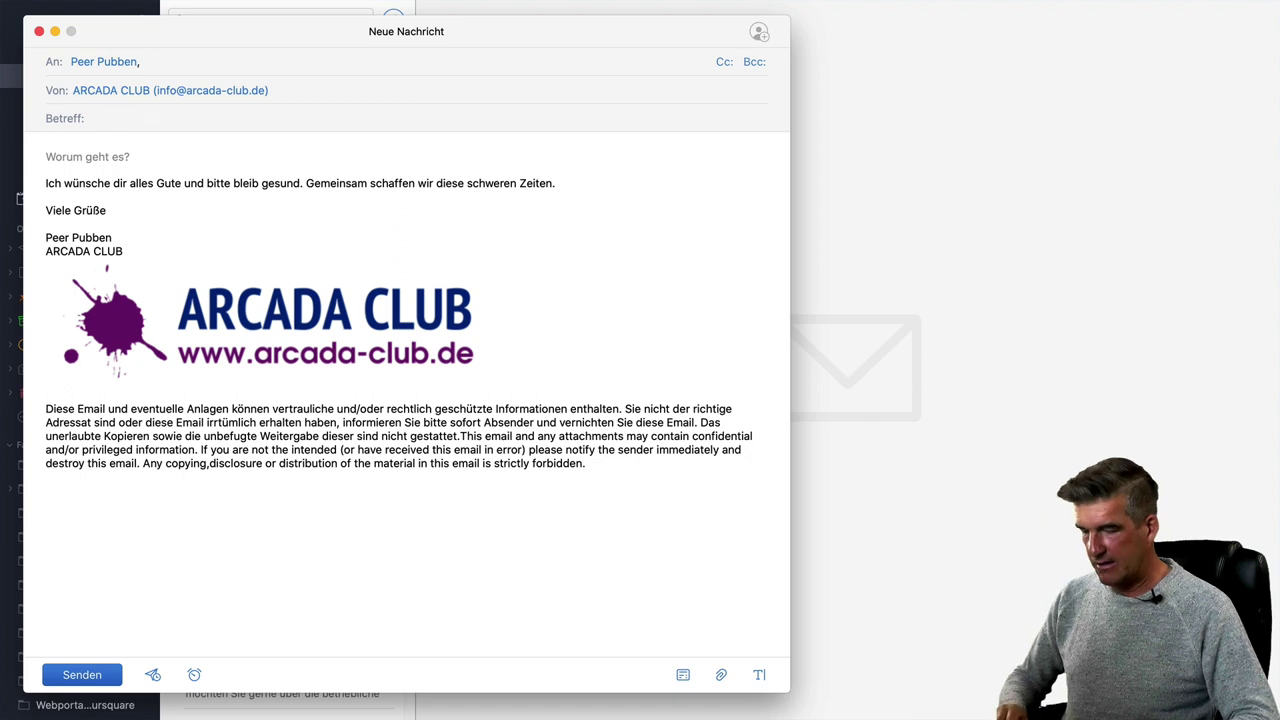
pyautogui.write('Lehrmaterial 2')
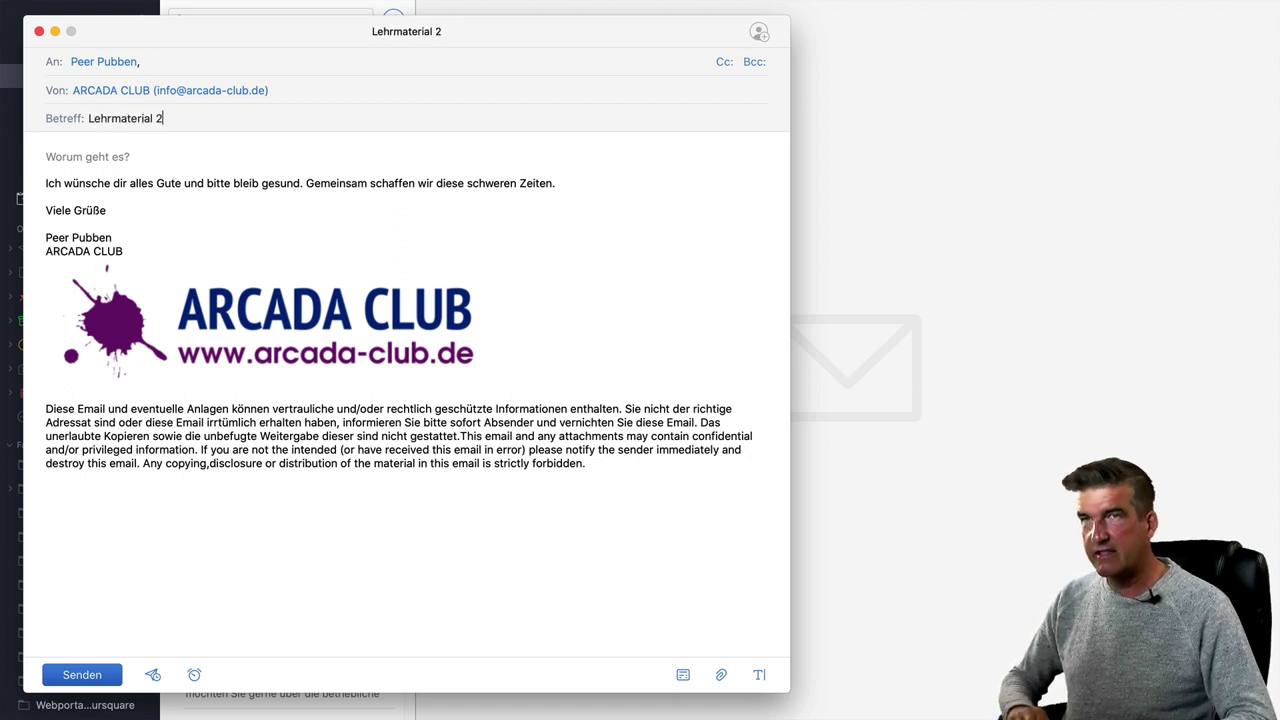
pyautogui.click(93, 157)
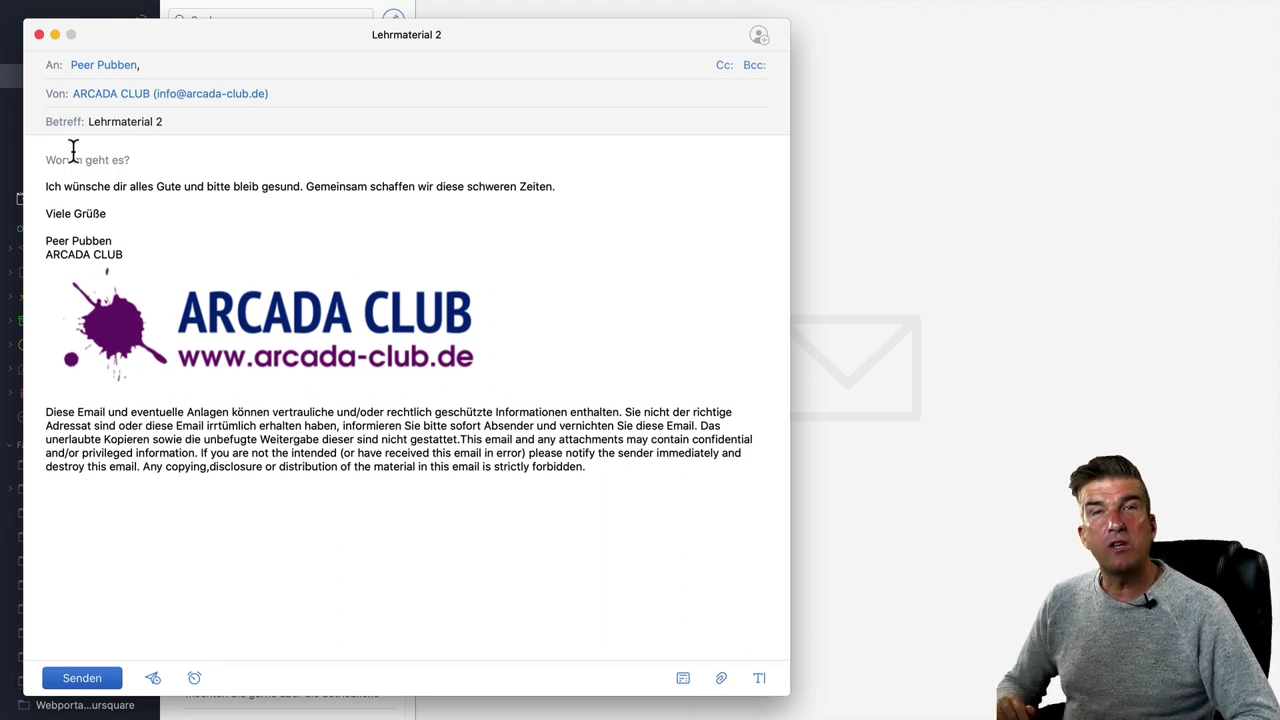
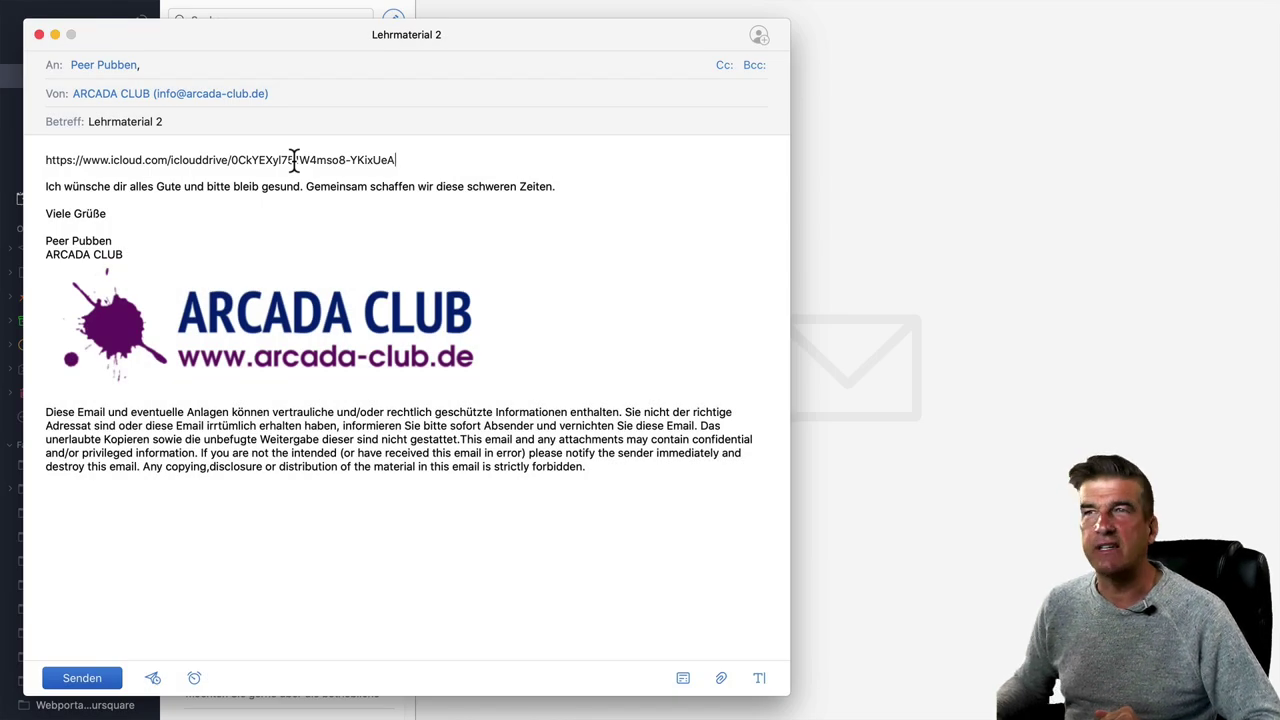
# - Paste the iCloud share link at the top of the body, followed by a blank line
pyautogui.press('Return')
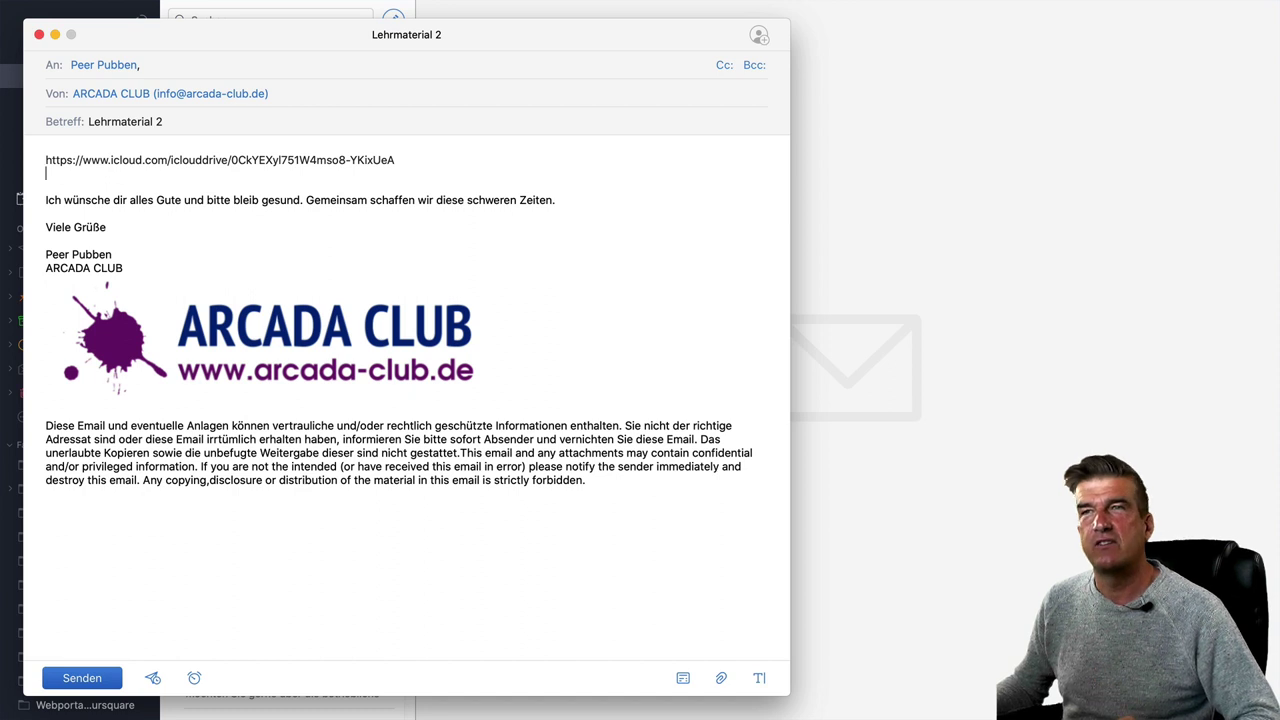
pyautogui.moveTo(432, 157); pyautogui.dragTo(20, 152)
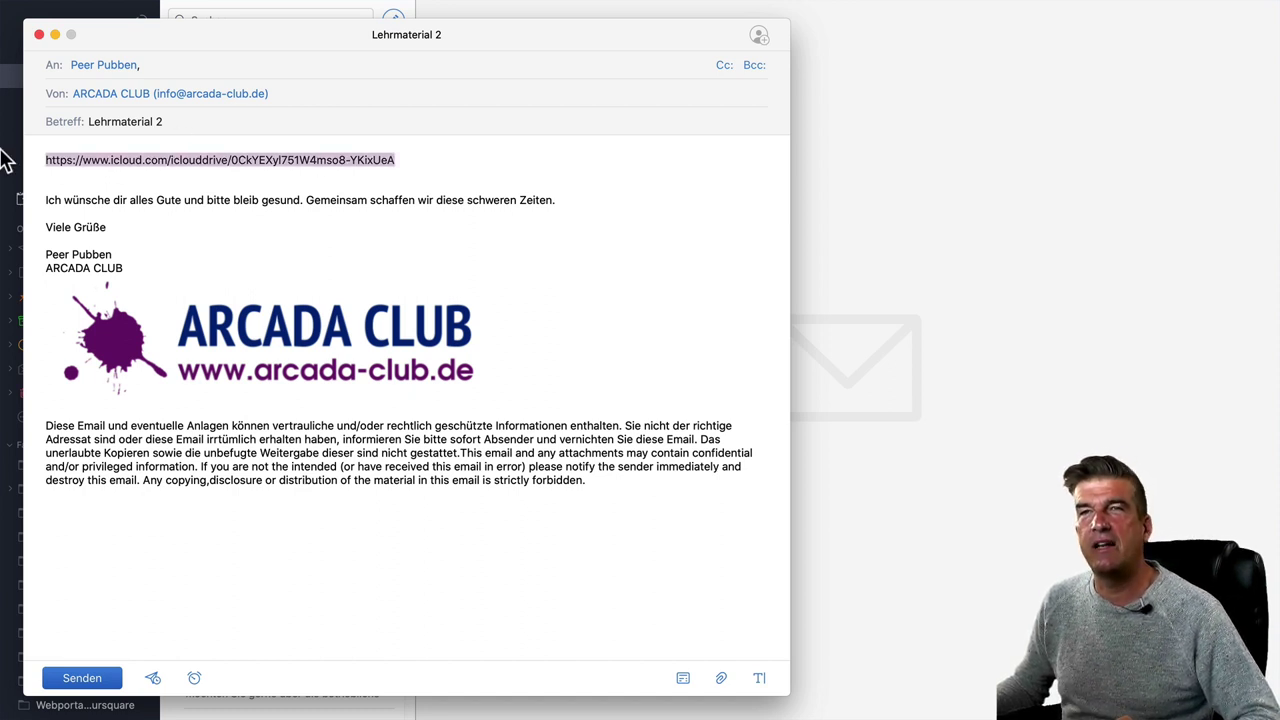
pyautogui.click(46, 161)
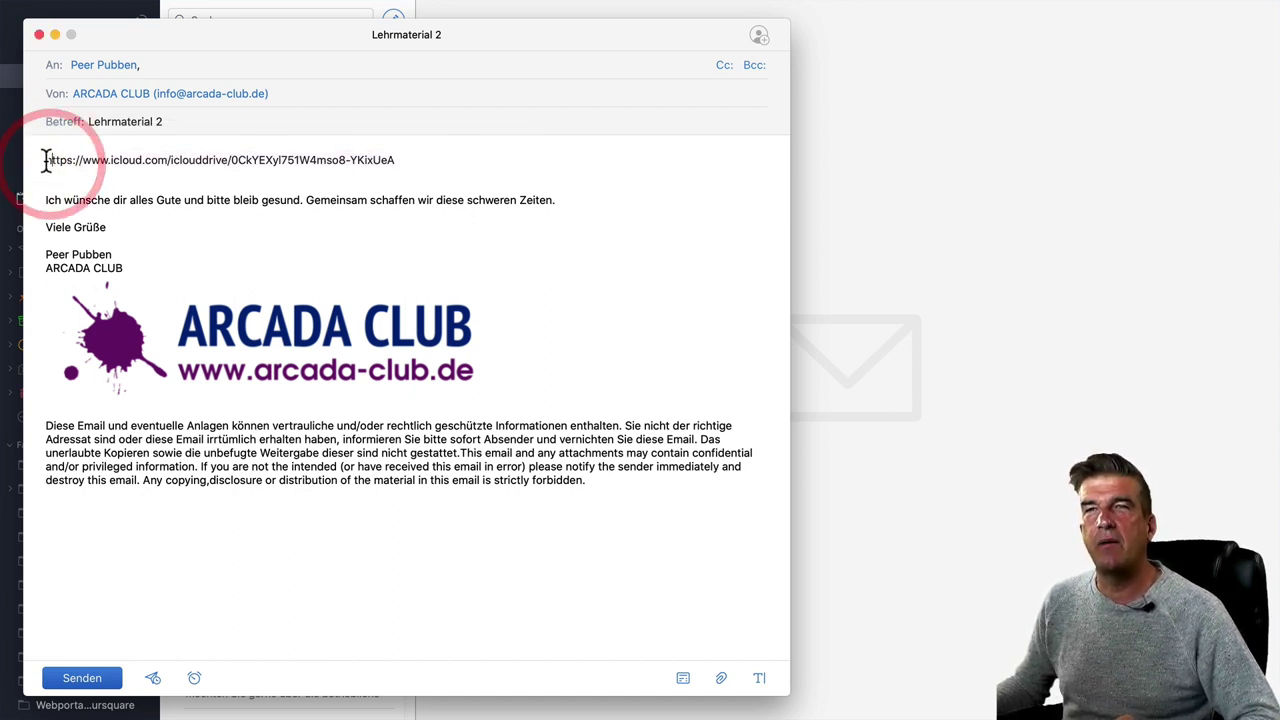
pyautogui.moveTo(46, 161); pyautogui.dragTo(449, 154)
pyautogui.press('super+c')
pyautogui.click(447, 148)
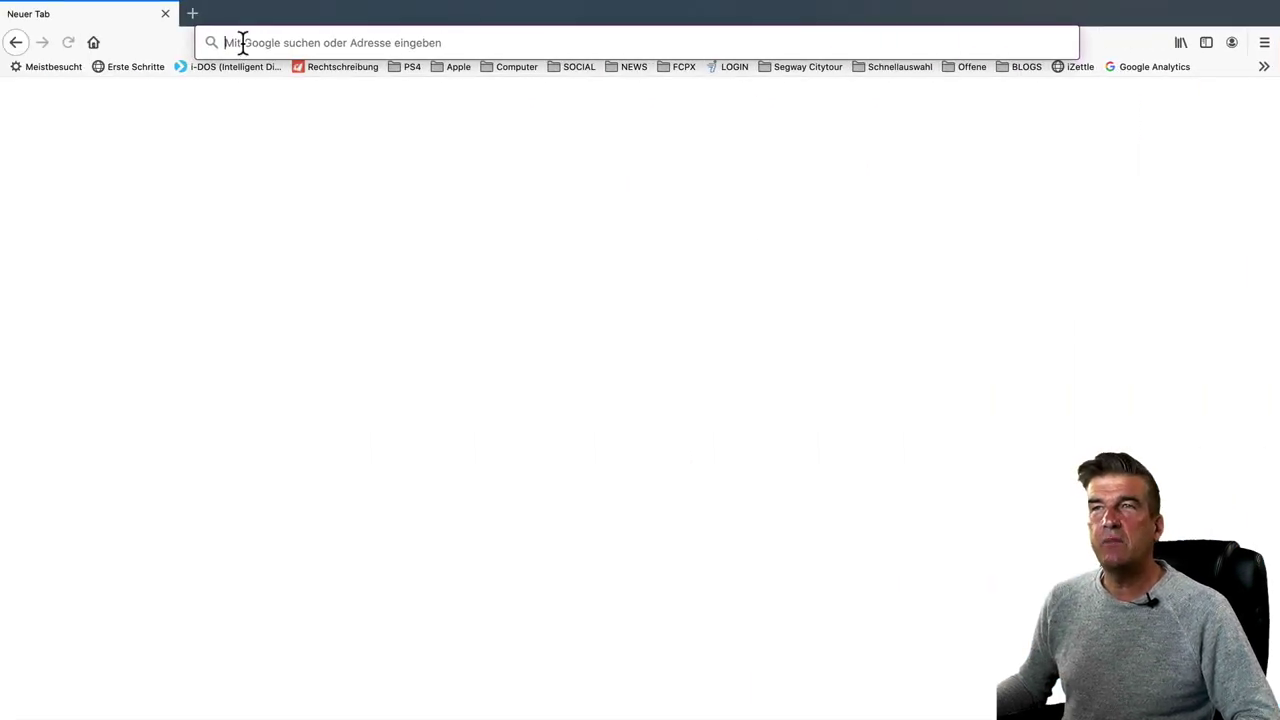
# - Paste the iCloud share link into Firefox's address bar and load it
pyautogui.press('super+v')
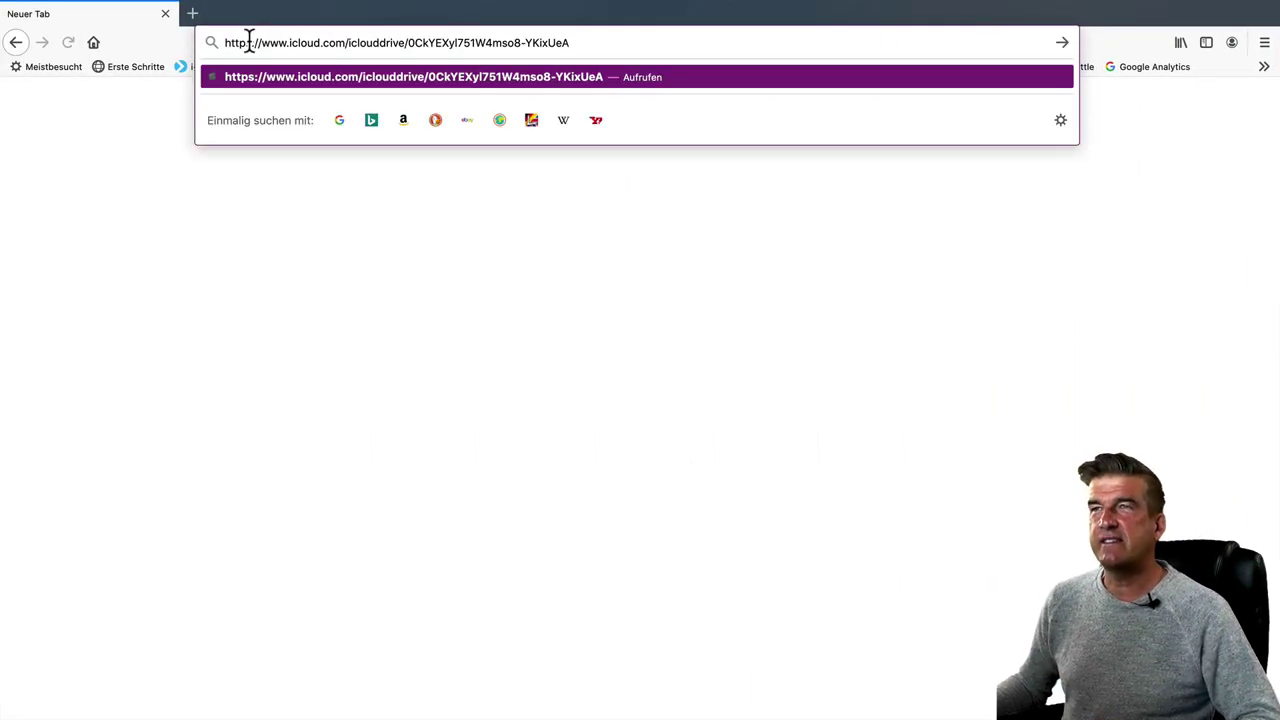
pyautogui.press('Return')
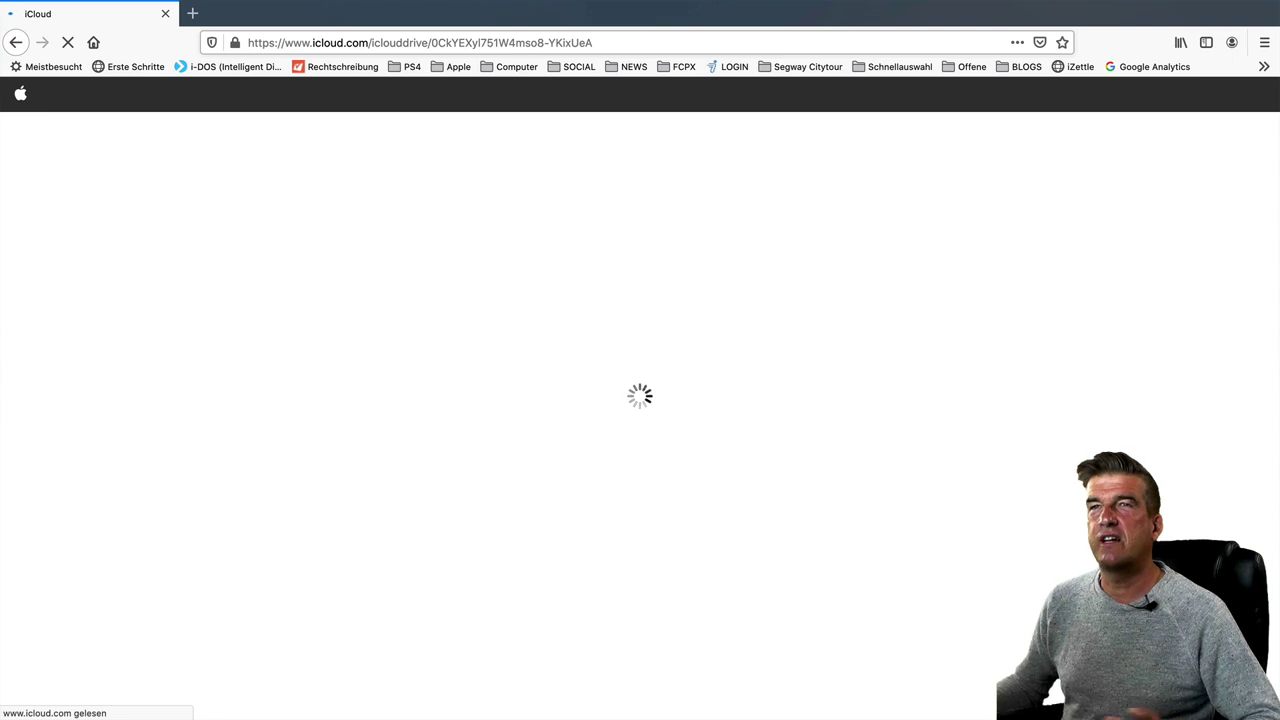